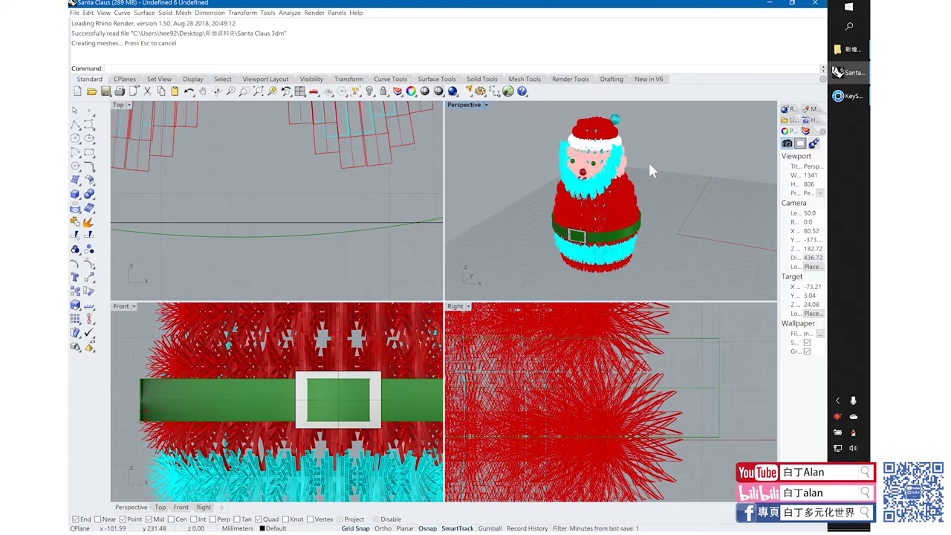
Open Untitled.3dm in a second Rhino window and switch its Perspective view to Pen display
click(471, 105)
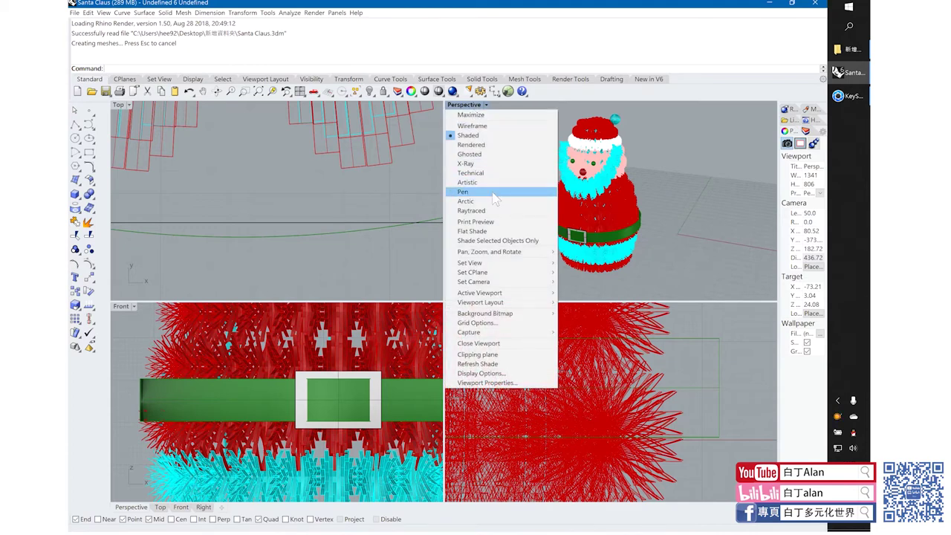
click(653, 177)
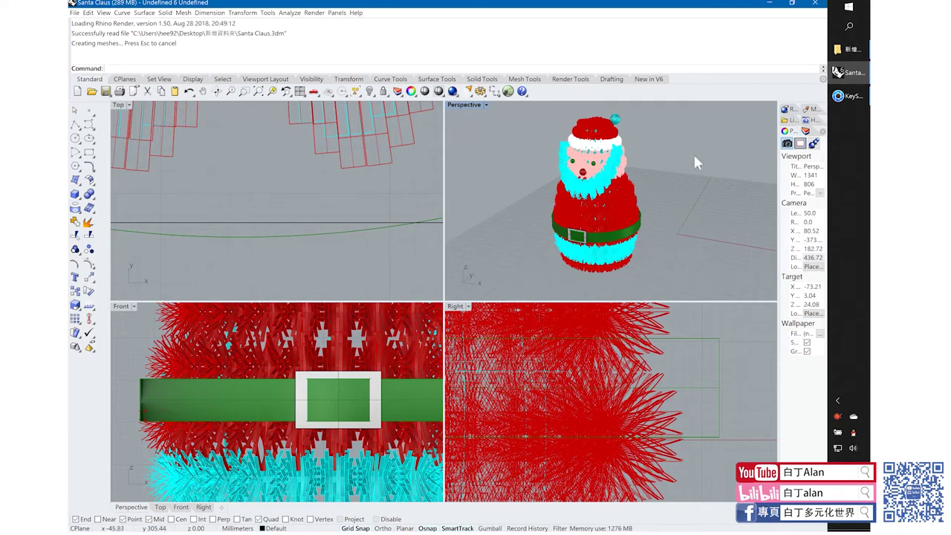
click(840, 49)
click(649, 151)
click(463, 104)
click(471, 191)
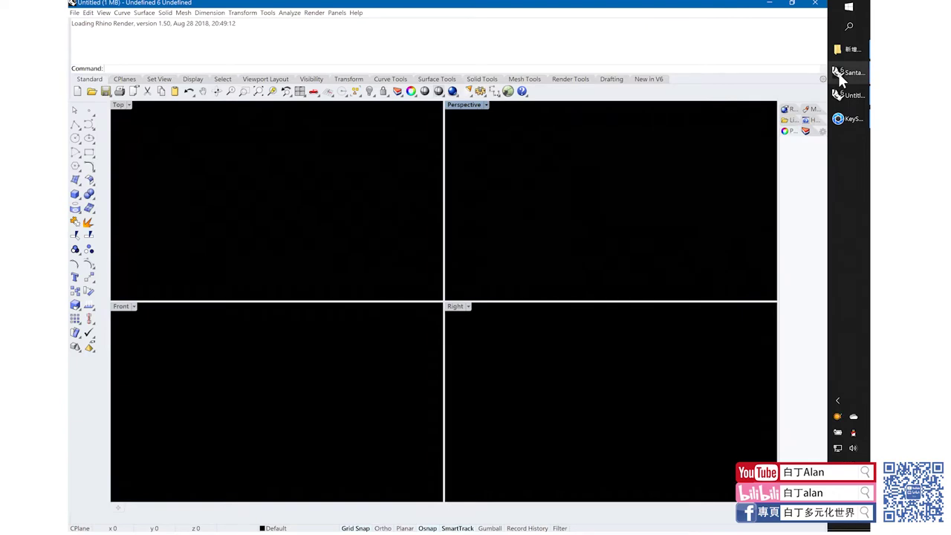
Minimize the Santa Claus window and maximize the horse model's Perspective view
click(841, 73)
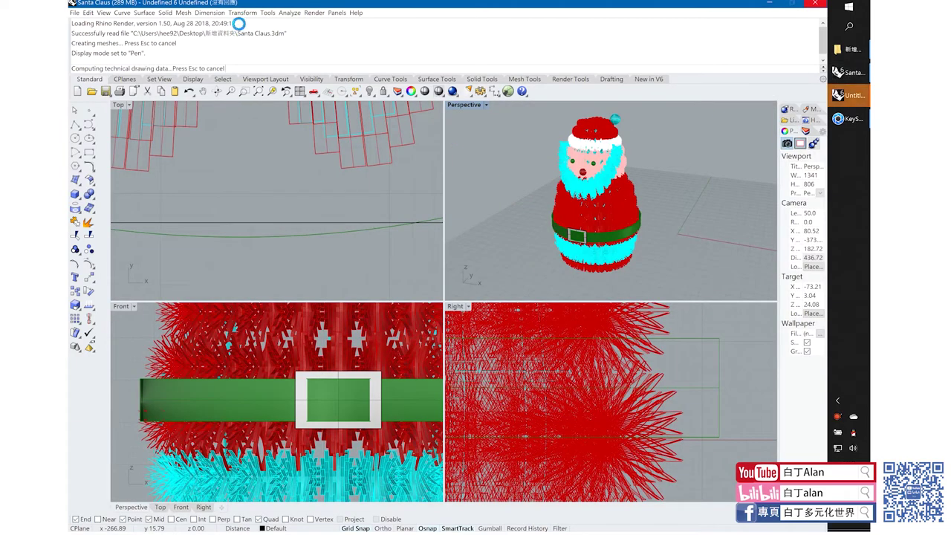
click(770, 6)
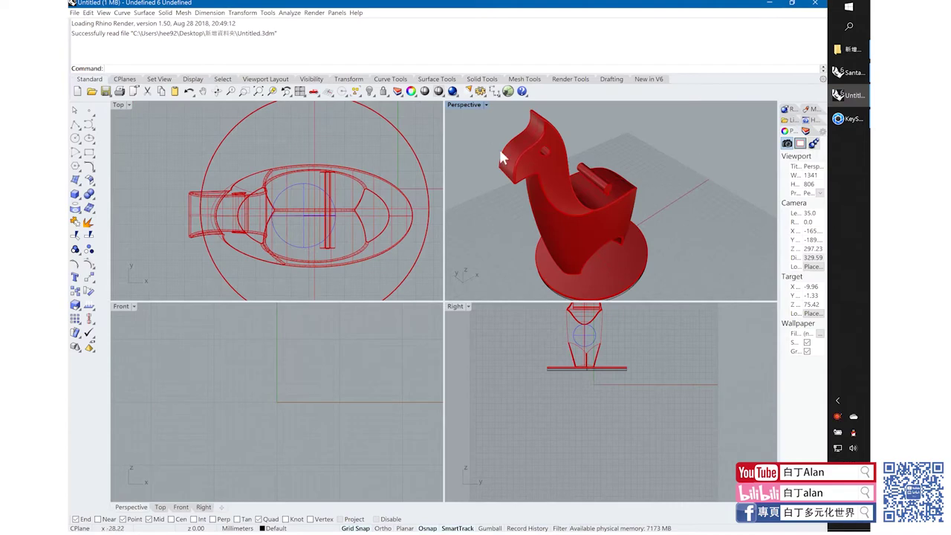
scroll(590, 208, up, 3)
scroll(501, 145, down, 5)
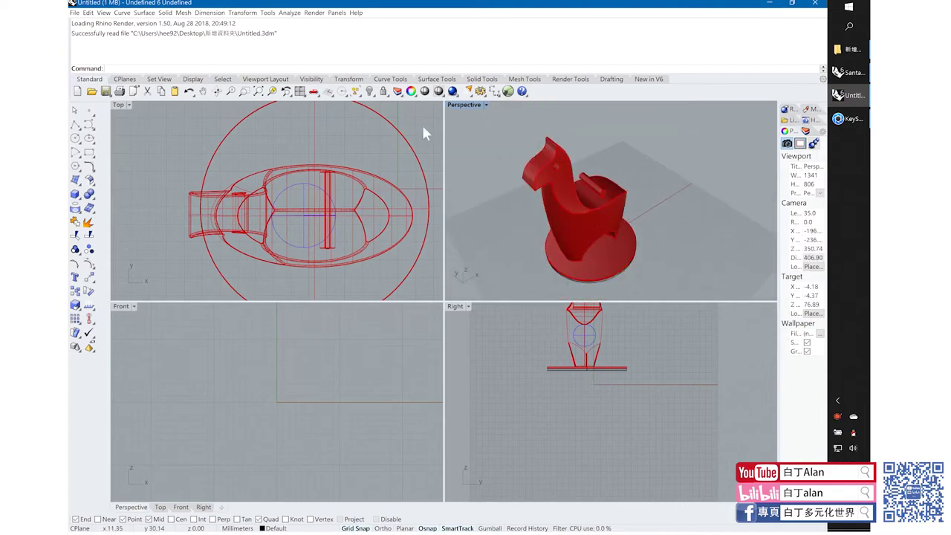
double_click(458, 105)
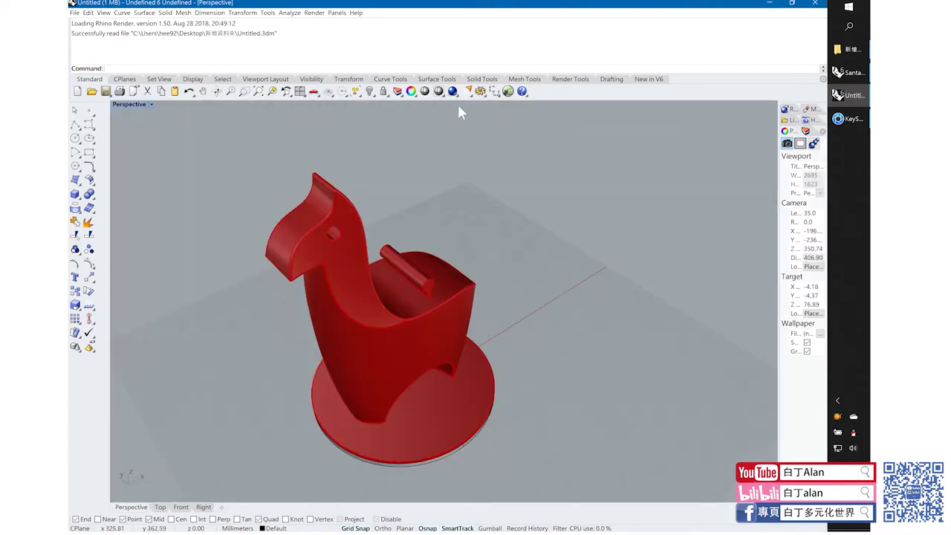
Hide the rocking horse, restore it with undo, and orbit to an elevated view
click(333, 288)
click(533, 285)
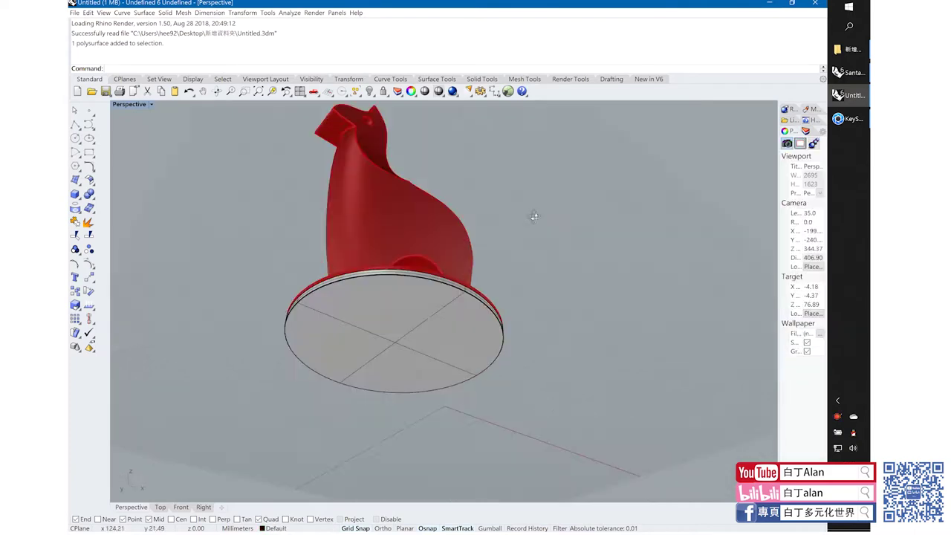
right_drag(533, 288, 447, 273)
click(447, 273)
click(370, 92)
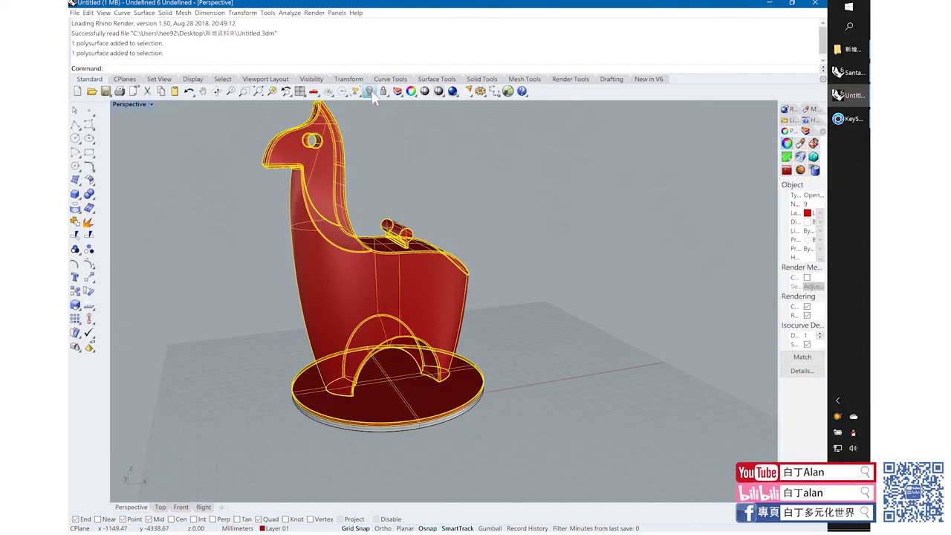
key(ctrl+a)
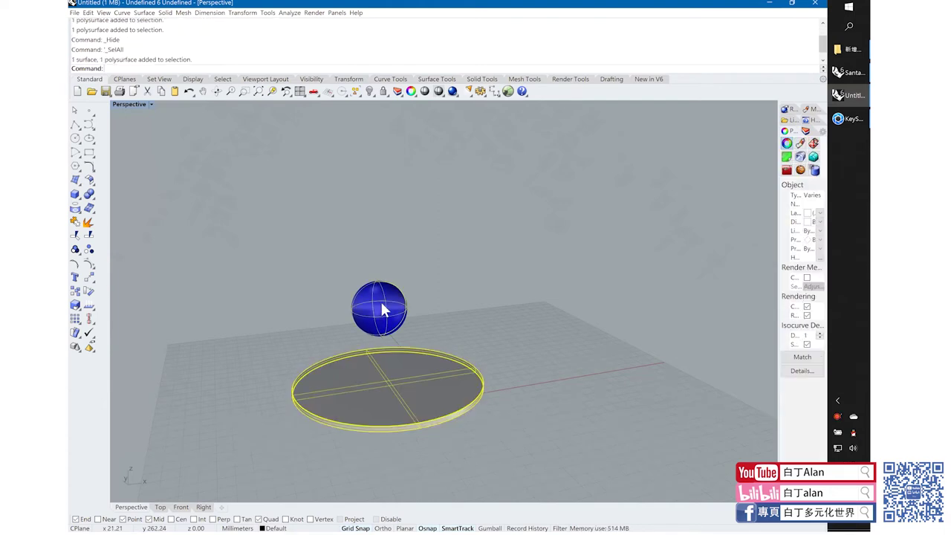
key(ctrl+z)
click(515, 290)
right_drag(516, 290, 550, 333)
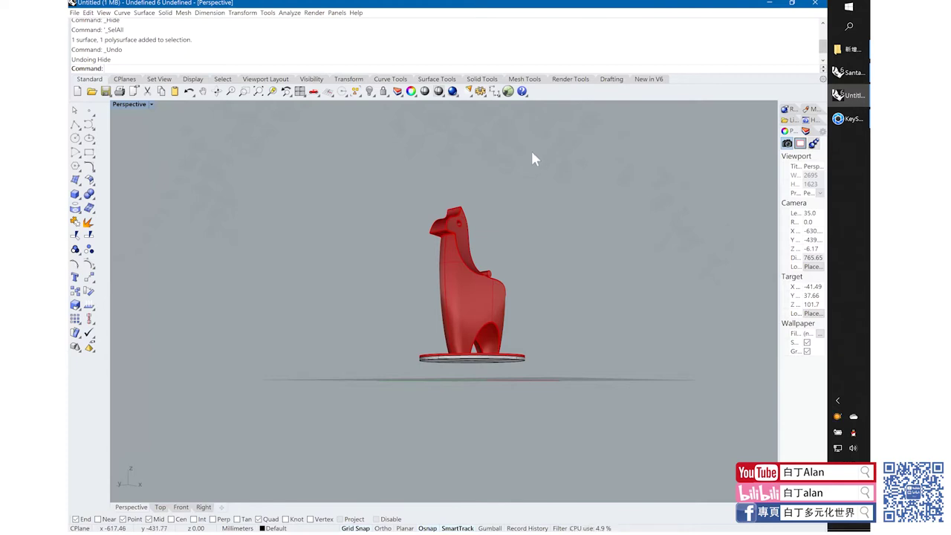
mouse_move(535, 153)
right_down()
mouse_move(552, 283)
mouse_move(178, 123)
right_up()
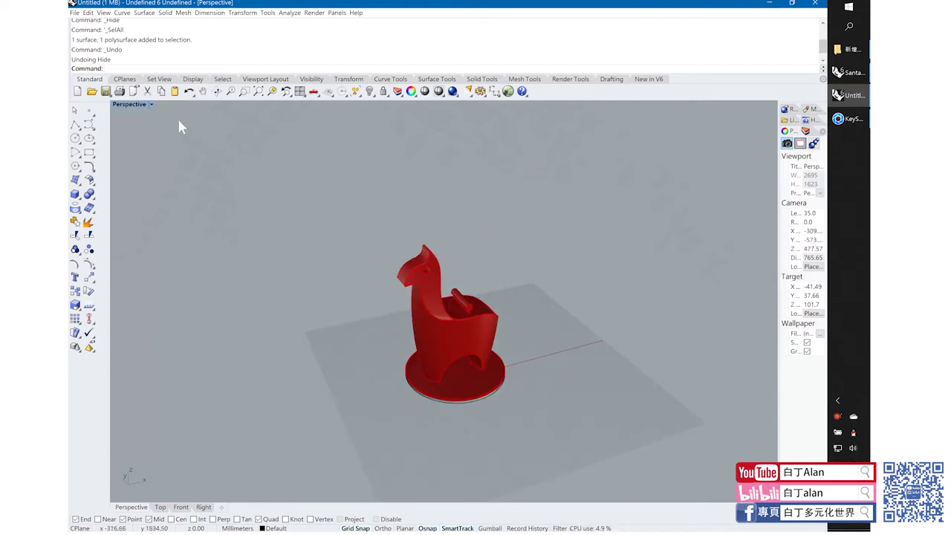
Show the horse in Pen display, adjust the view, then close the Untitled window
click(144, 107)
click(141, 181)
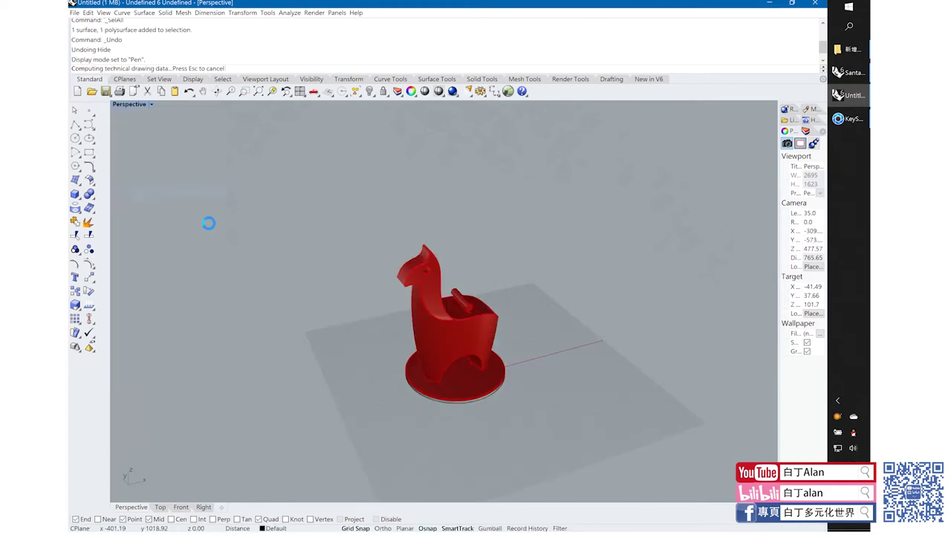
right_drag(308, 290, 332, 294)
scroll(334, 286, down, 4)
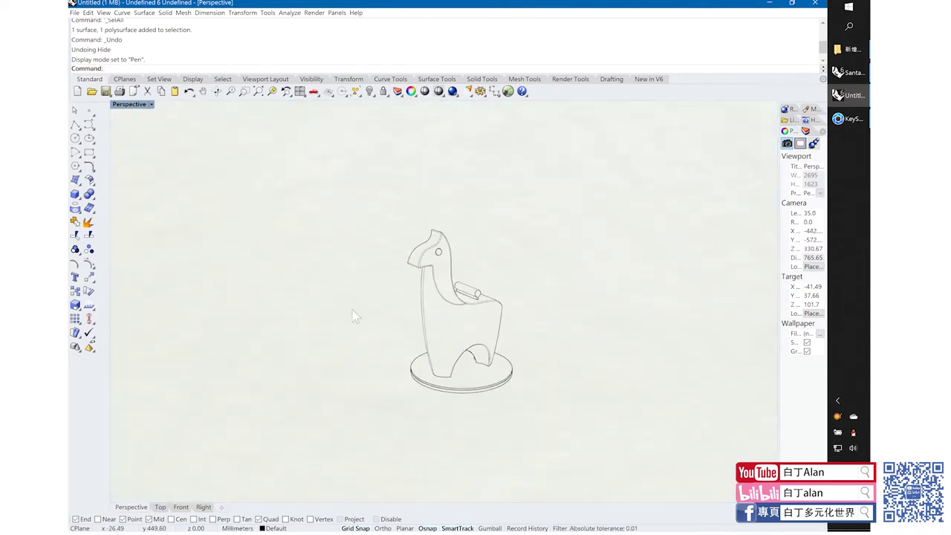
scroll(449, 341, up, 4)
scroll(456, 247, down, 3)
scroll(452, 143, up, 2)
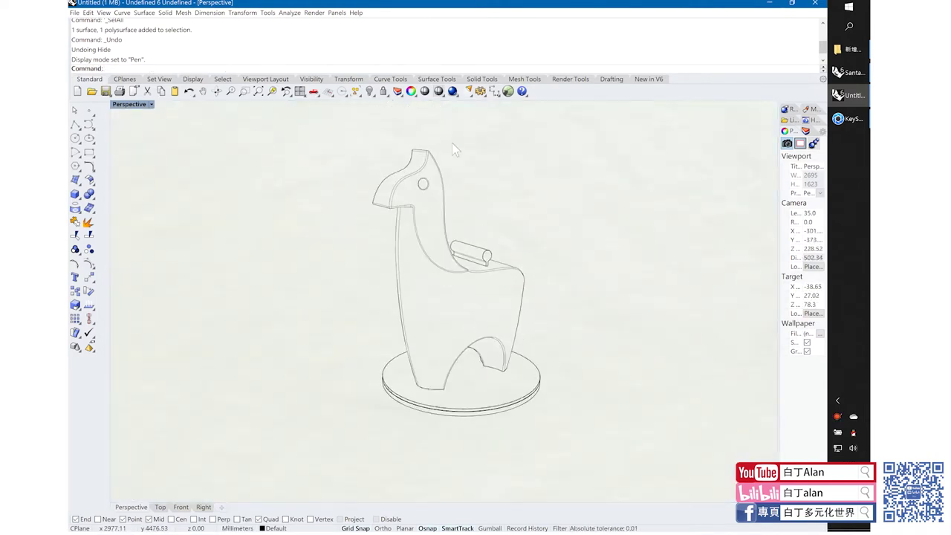
scroll(405, 186, up, 2)
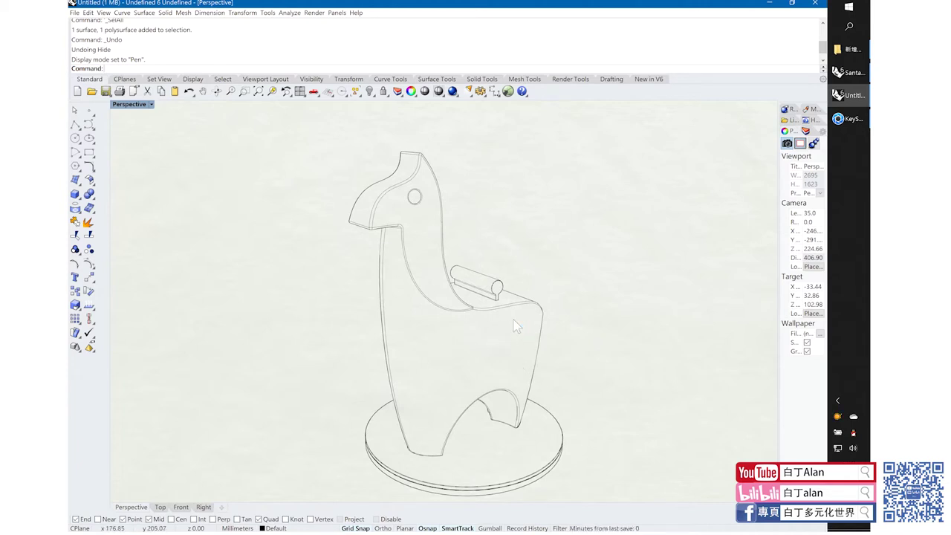
click(814, 4)
Discard the unsaved Untitled changes and bring KeyShot to the front
click(451, 302)
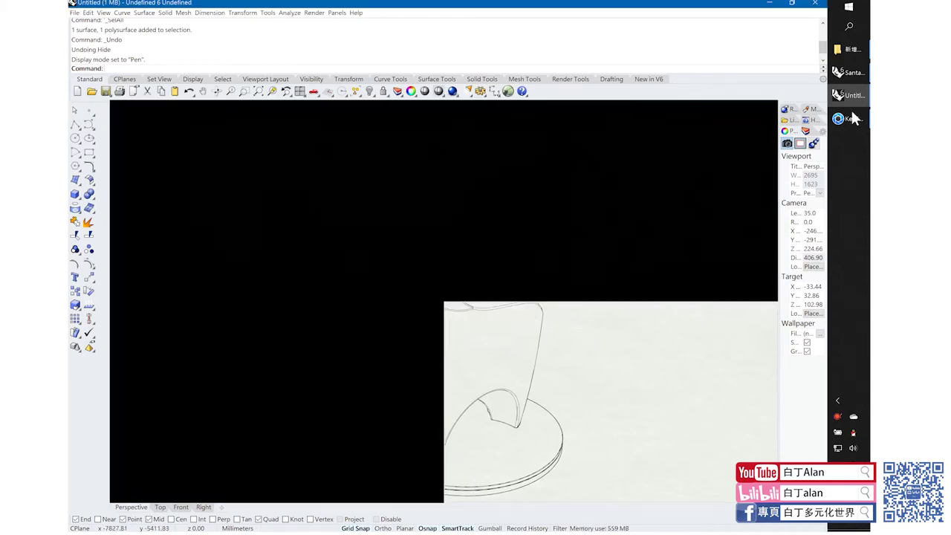
click(849, 49)
click(850, 49)
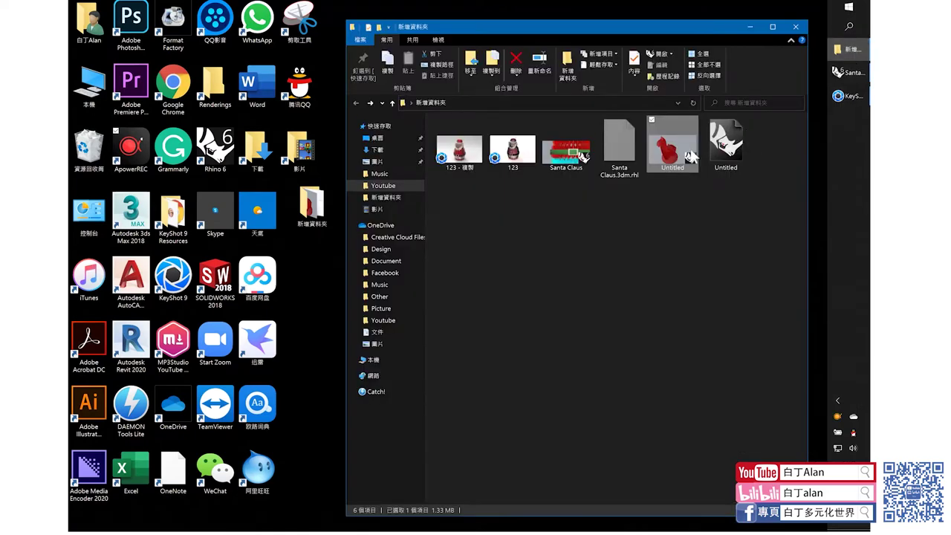
click(849, 95)
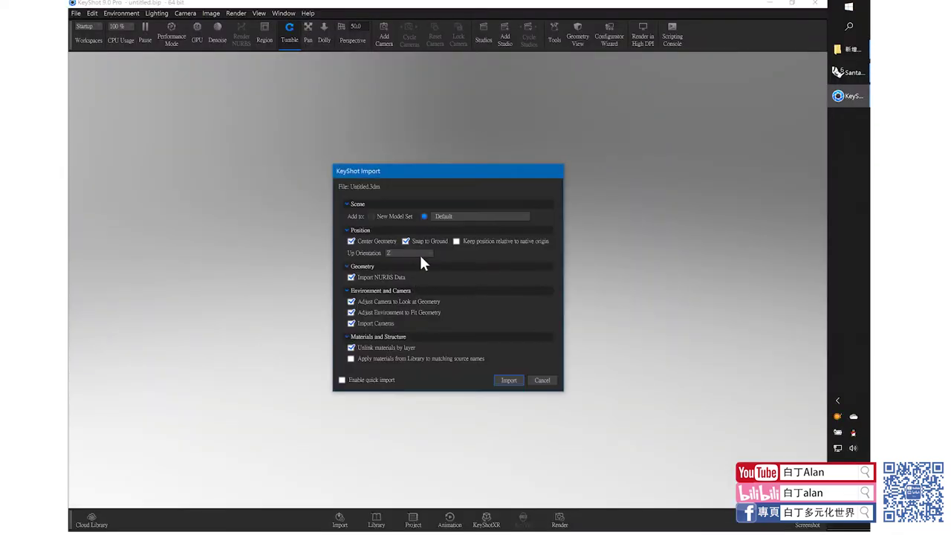
Import Untitled.3dm into KeyShot and resume the live render
click(423, 253)
click(508, 380)
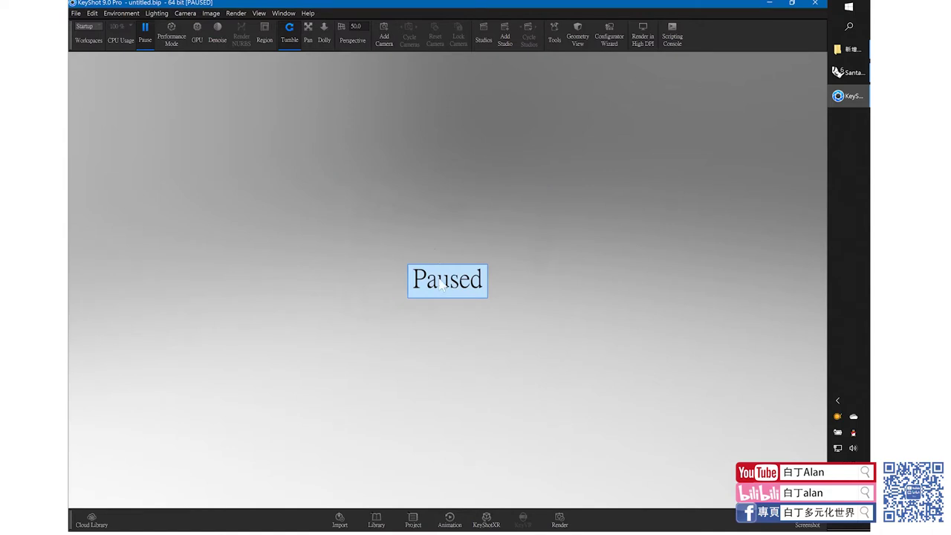
click(440, 287)
mouse_move(518, 311)
mouse_down()
mouse_move(478, 389)
mouse_move(496, 388)
mouse_up()
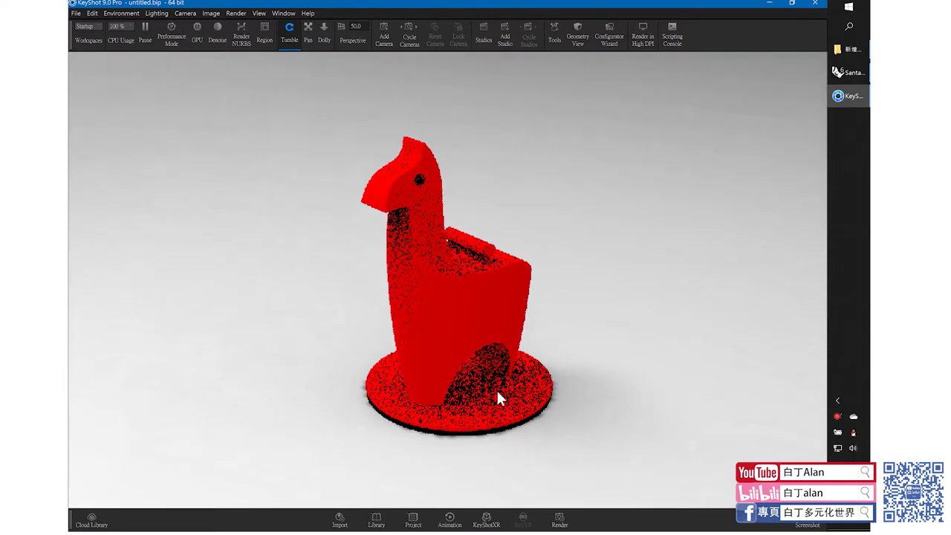
Apply the blue Hard Shiny plastic material from the library to the horse
click(376, 523)
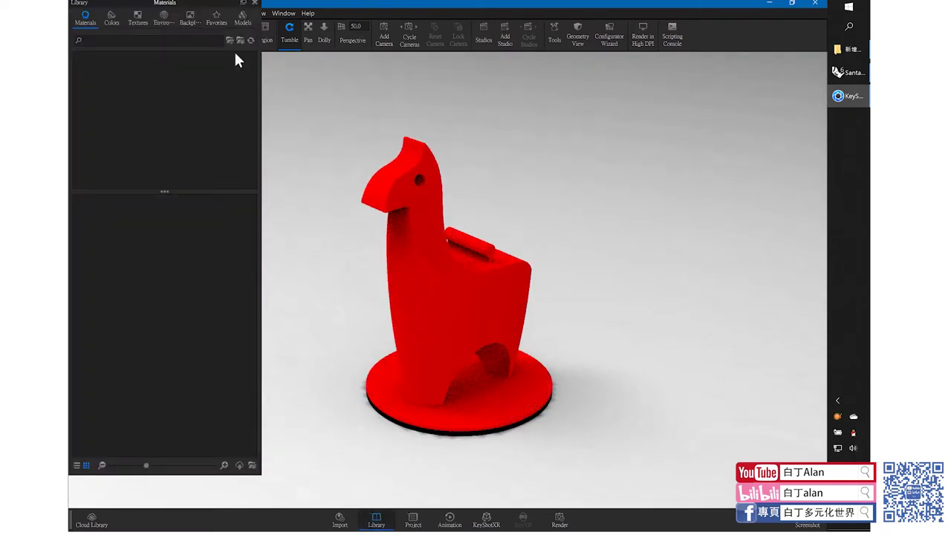
click(169, 109)
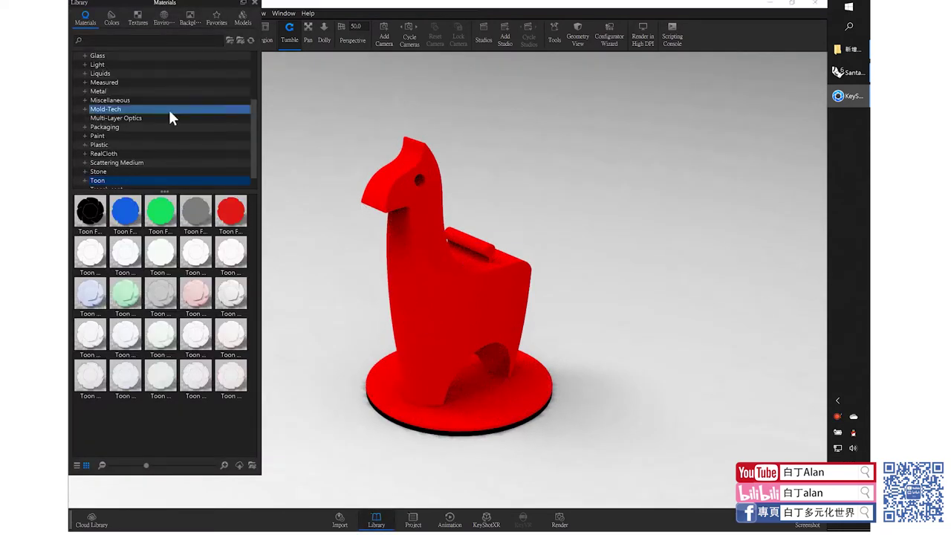
click(113, 145)
scroll(168, 305, down, 5)
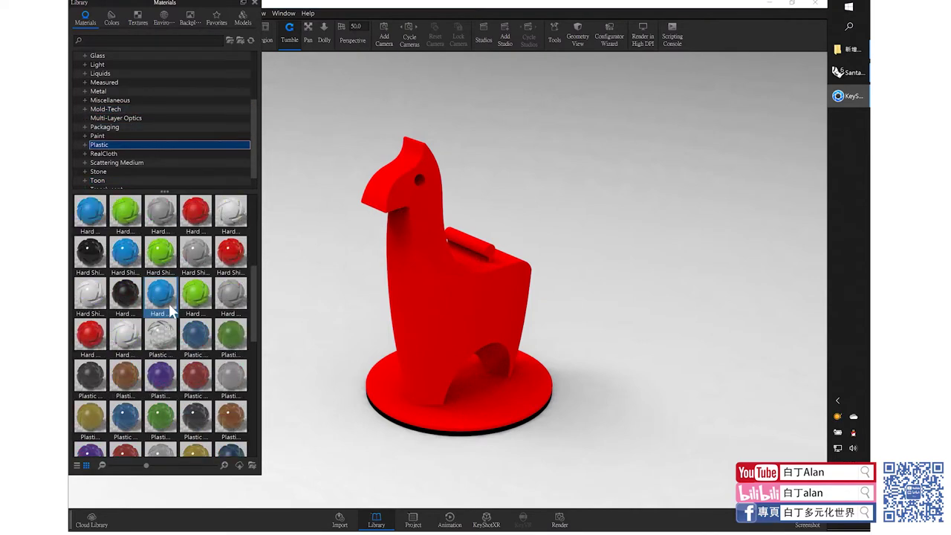
mouse_move(126, 252)
mouse_down()
mouse_move(373, 297)
mouse_move(414, 294)
mouse_up()
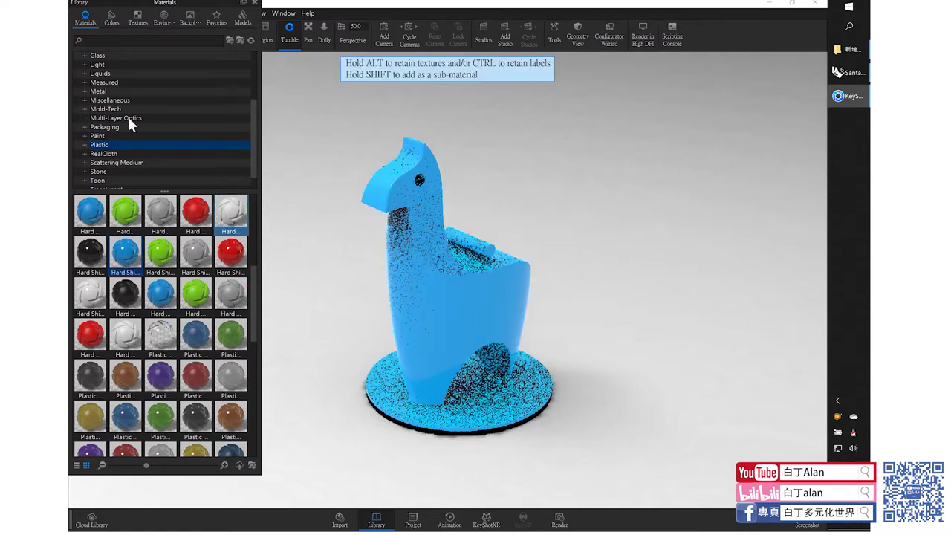
Drag an Iron metal material onto the horse and close the library
click(98, 45)
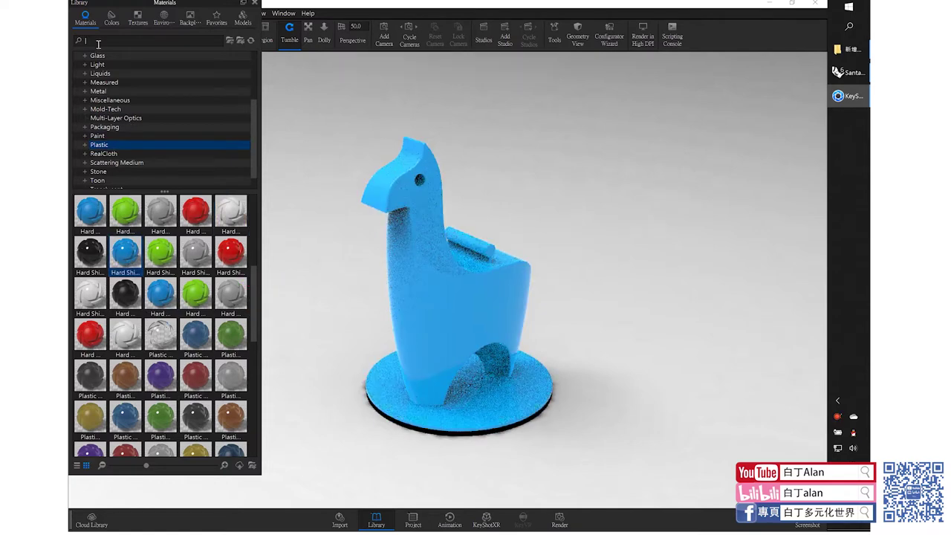
click(100, 91)
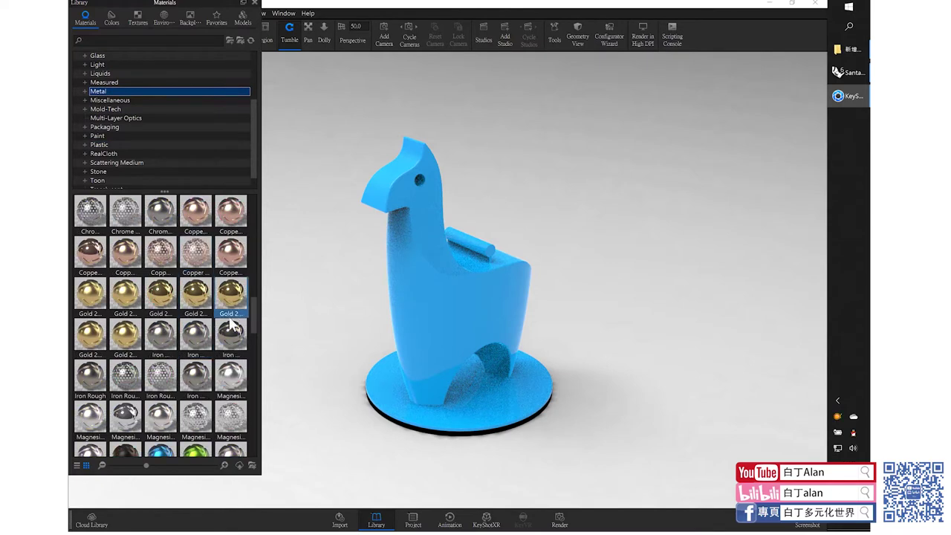
drag(231, 334, 408, 433)
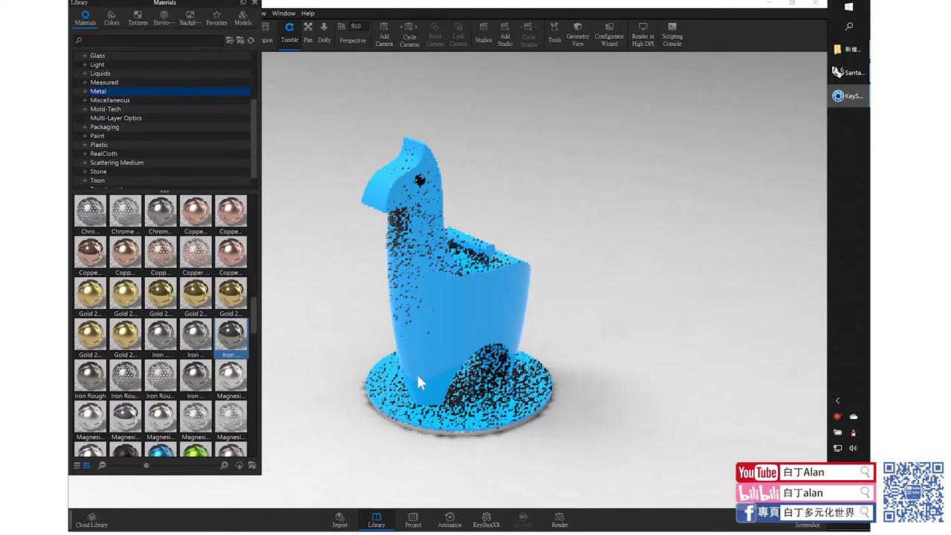
click(255, 3)
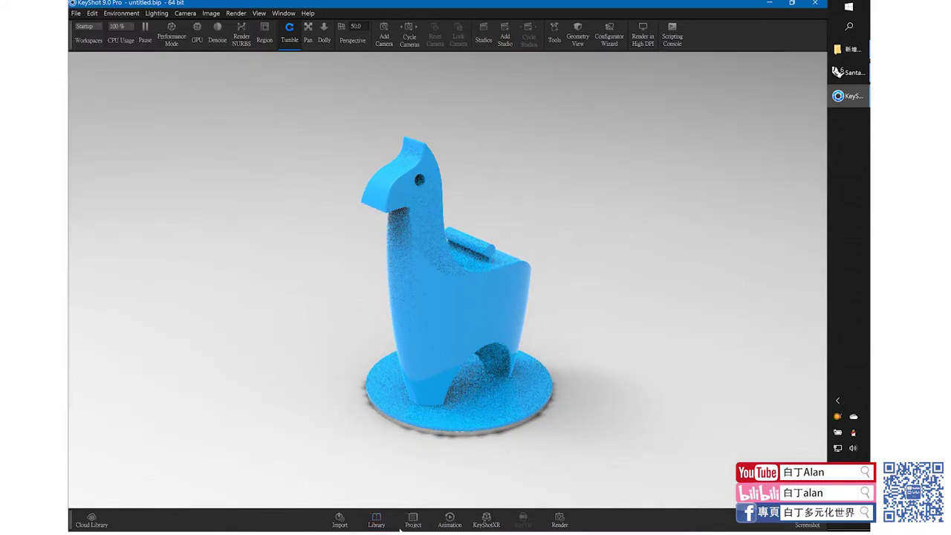
Set the environment background to a white colour and turn off ground shadows
click(413, 520)
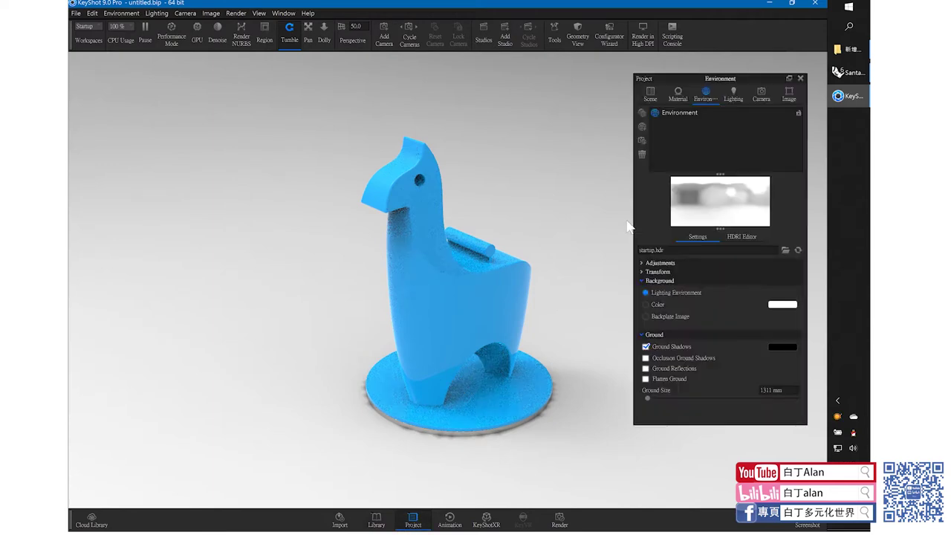
click(654, 306)
click(667, 346)
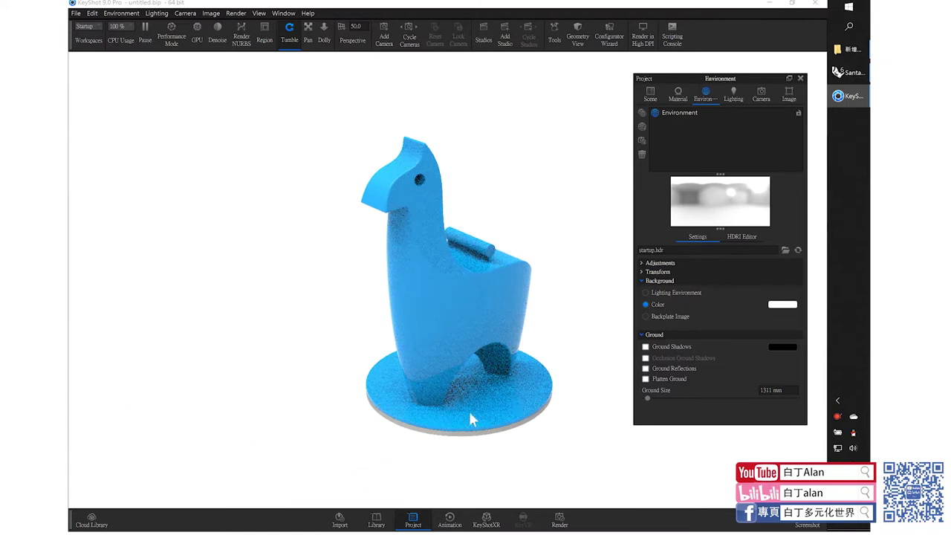
click(801, 79)
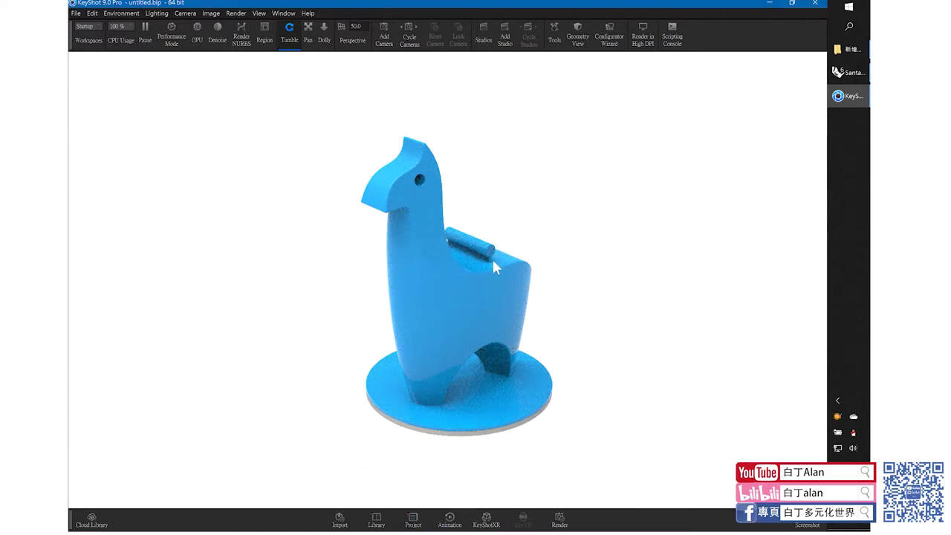
mouse_move(496, 268)
mouse_down()
mouse_move(511, 222)
mouse_move(541, 212)
mouse_up()
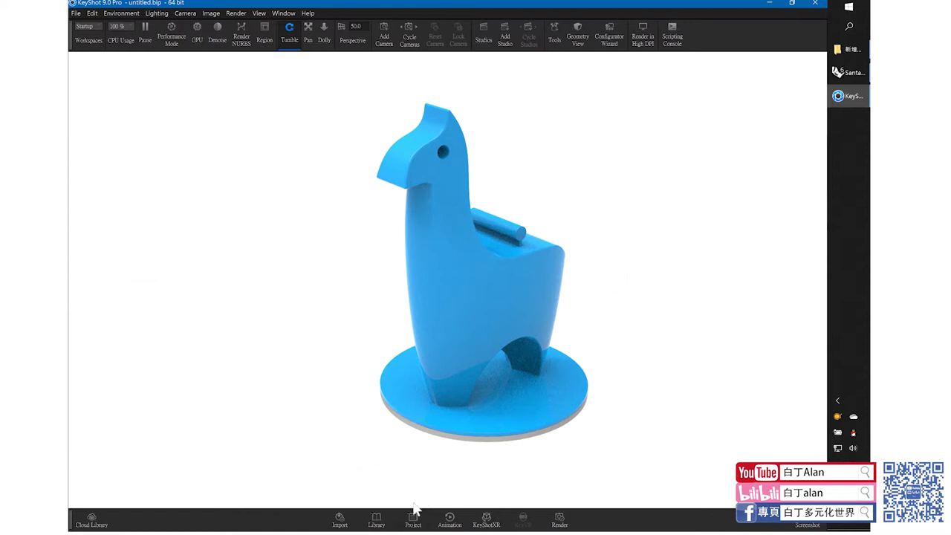
Apply the white Toon material to the horse and its base, declining to link duplicates
click(377, 519)
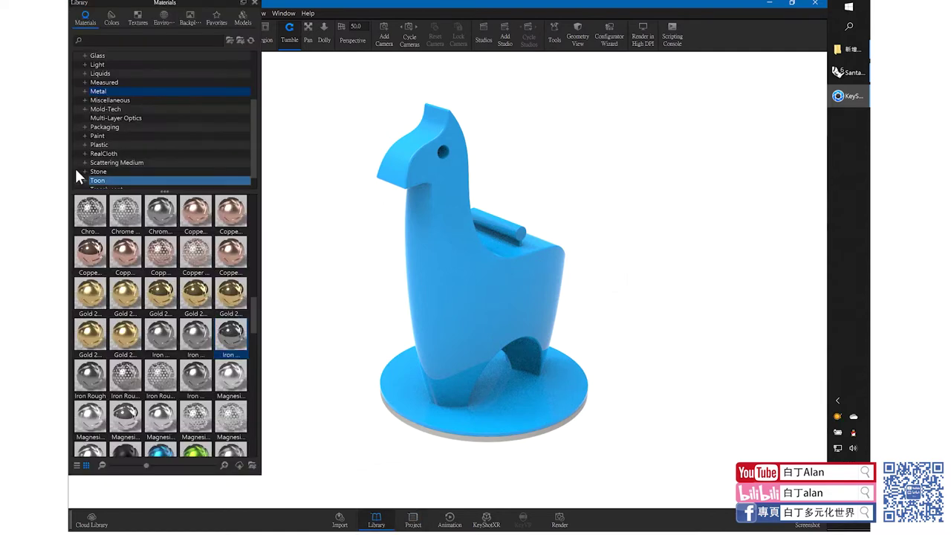
click(96, 180)
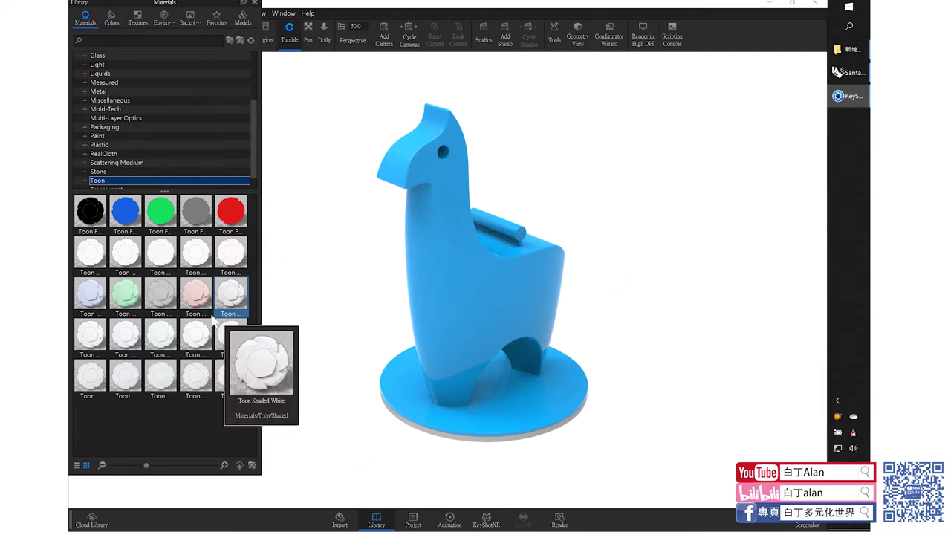
drag(90, 254, 432, 272)
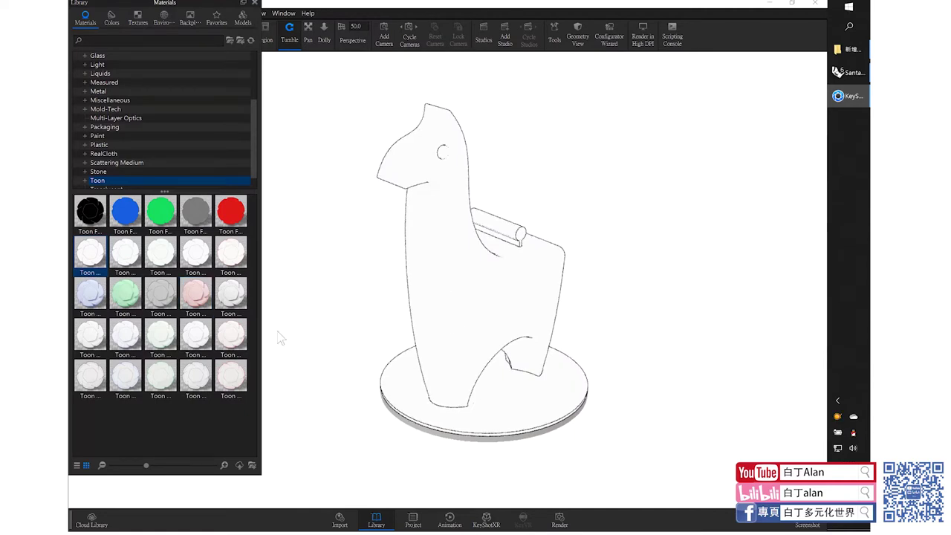
drag(90, 253, 481, 468)
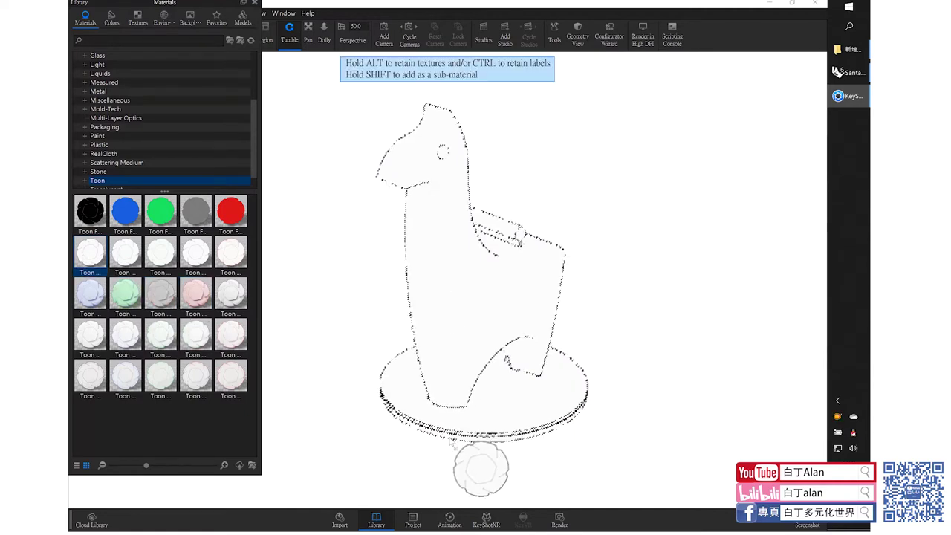
drag(451, 440, 458, 440)
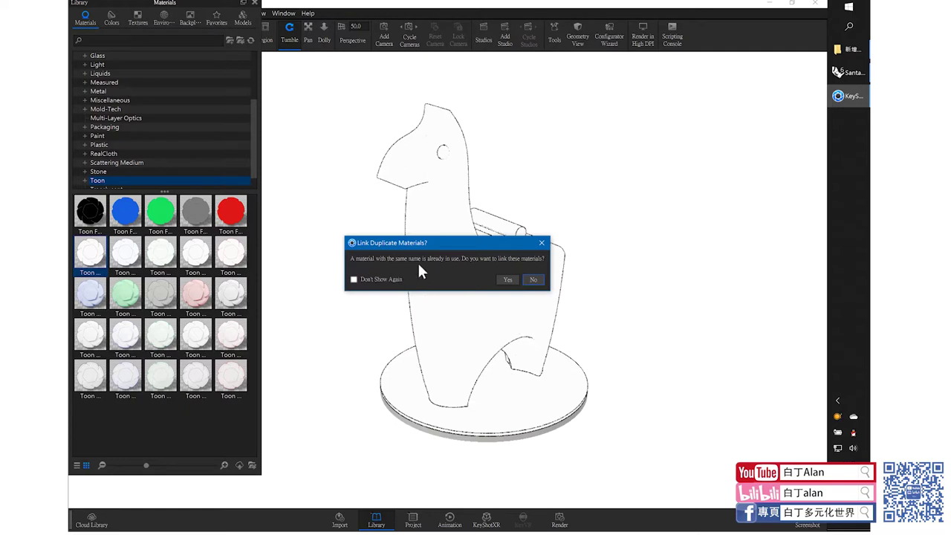
drag(469, 242, 648, 153)
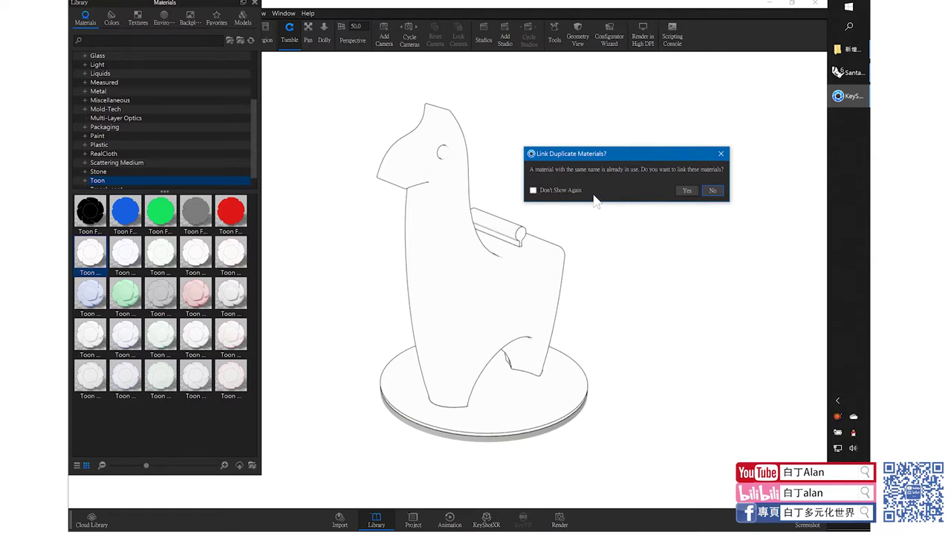
drag(652, 153, 651, 158)
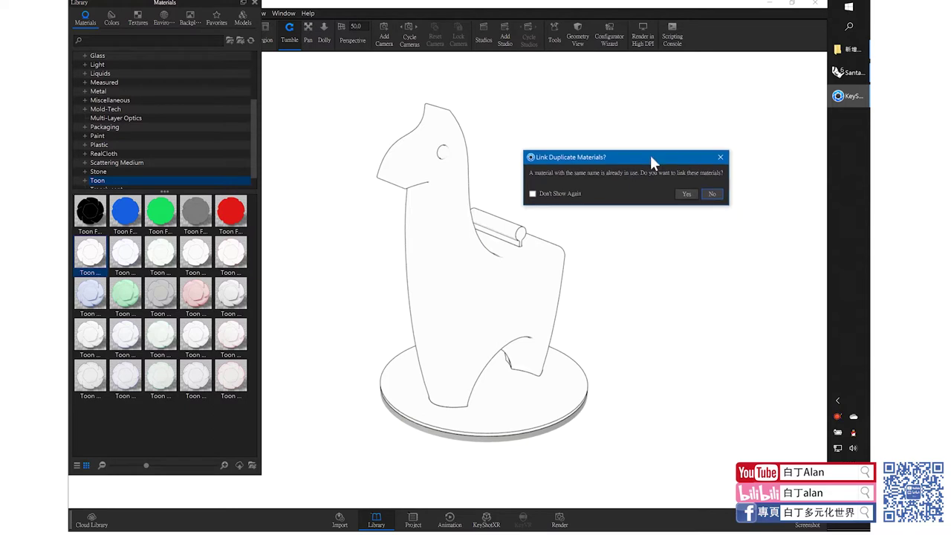
click(711, 195)
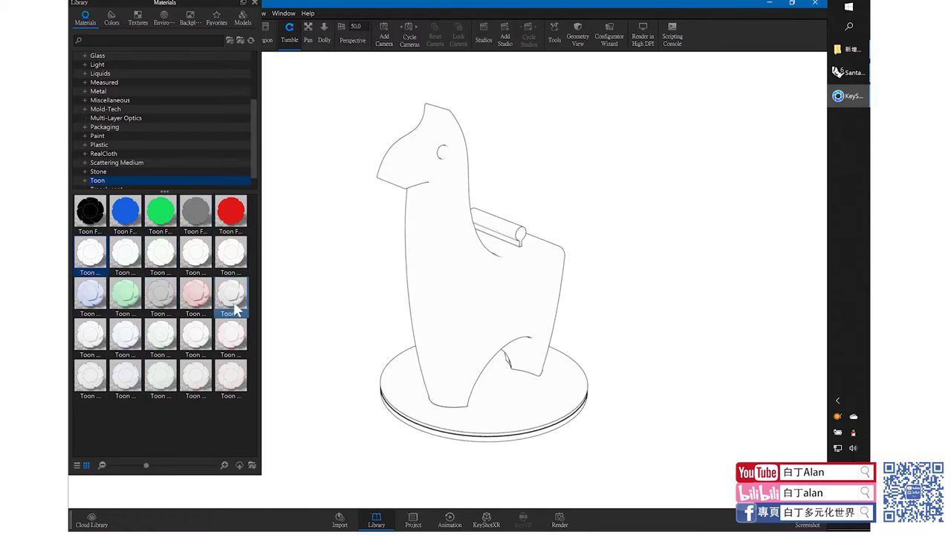
Apply the white Toon outline material to the horse, linking the duplicate materials
drag(235, 307, 485, 278)
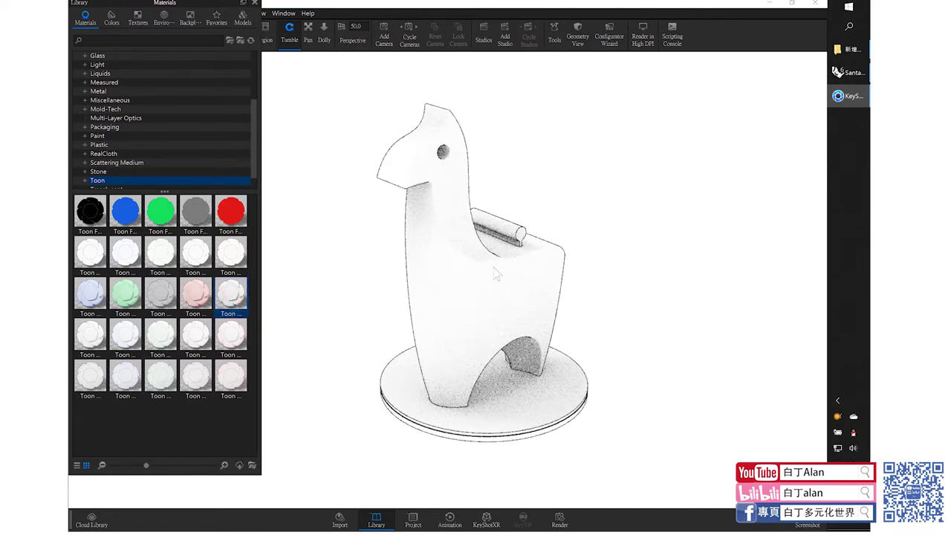
drag(90, 253, 477, 277)
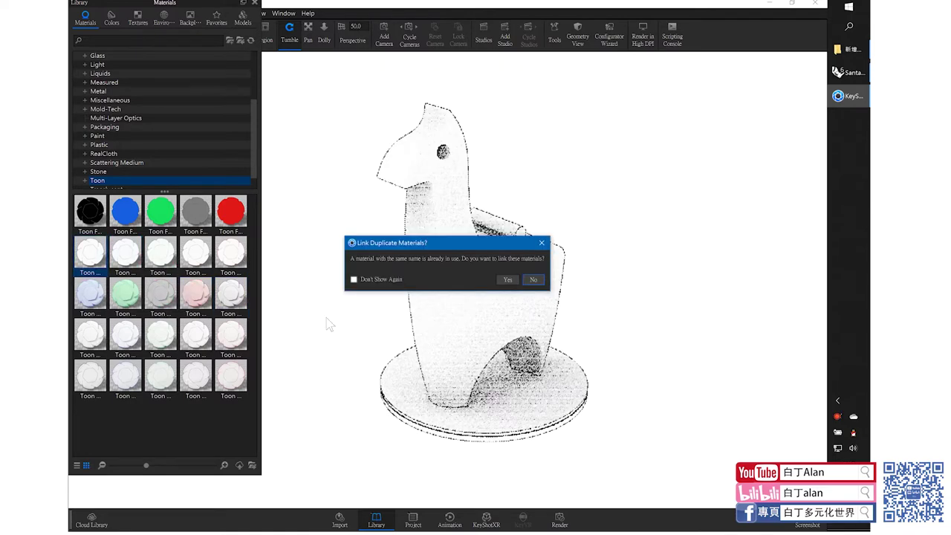
click(509, 279)
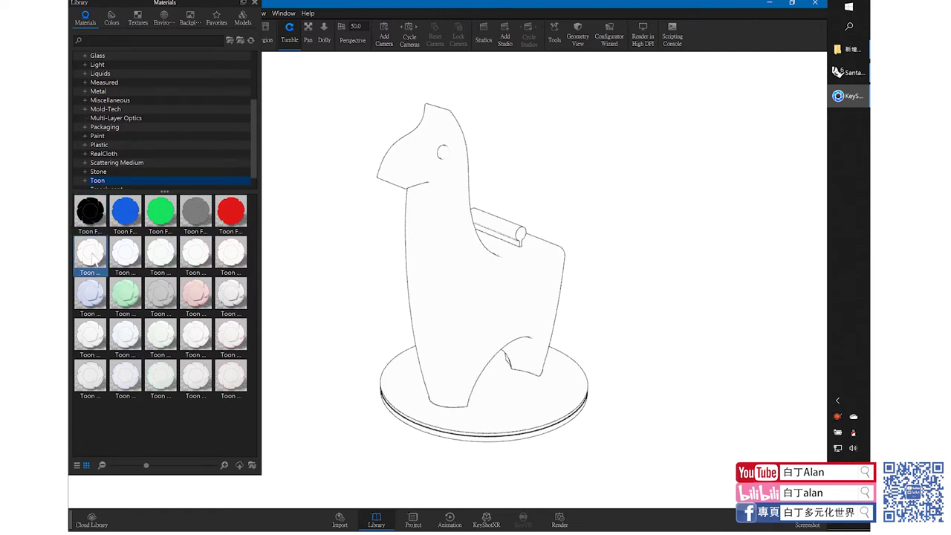
click(256, 2)
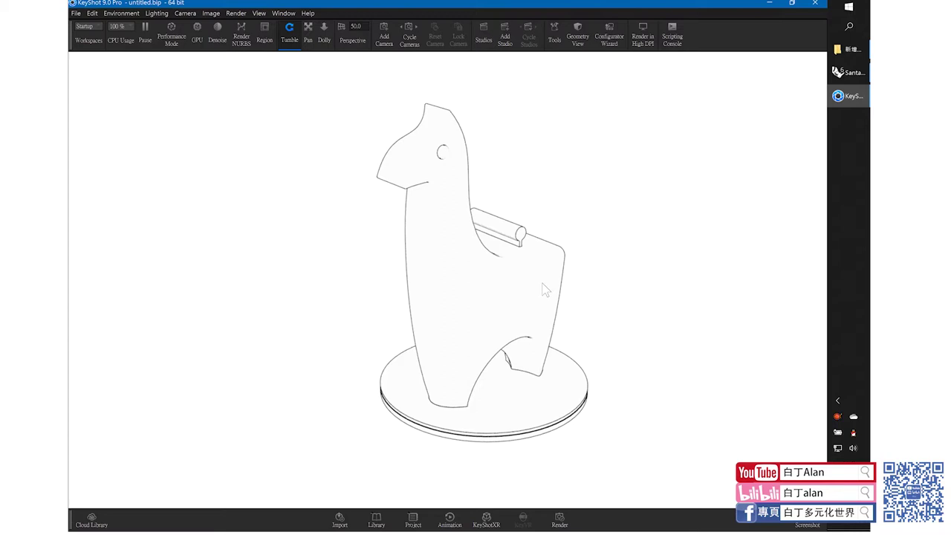
Set the Toon Outline Black #2 material colour to light blue #ADD7FD
double_click(492, 290)
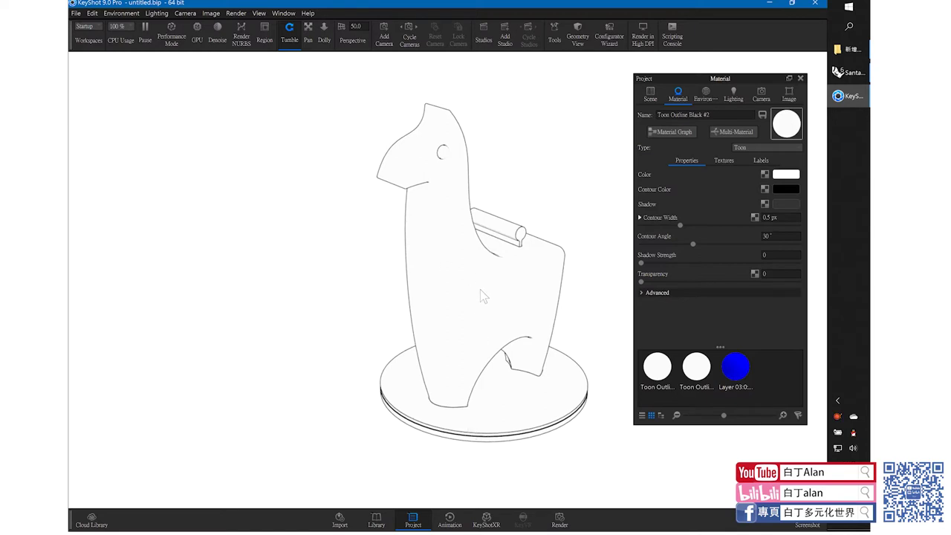
click(780, 179)
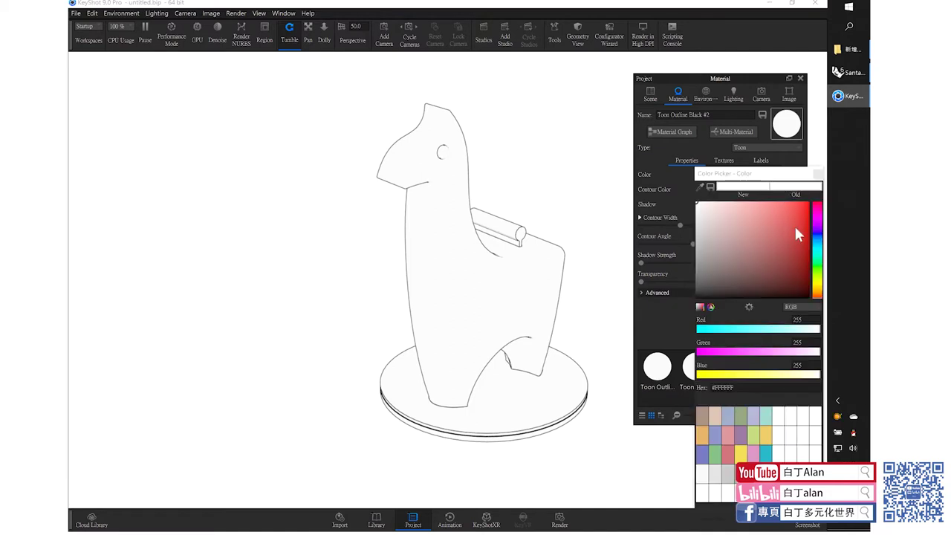
click(817, 245)
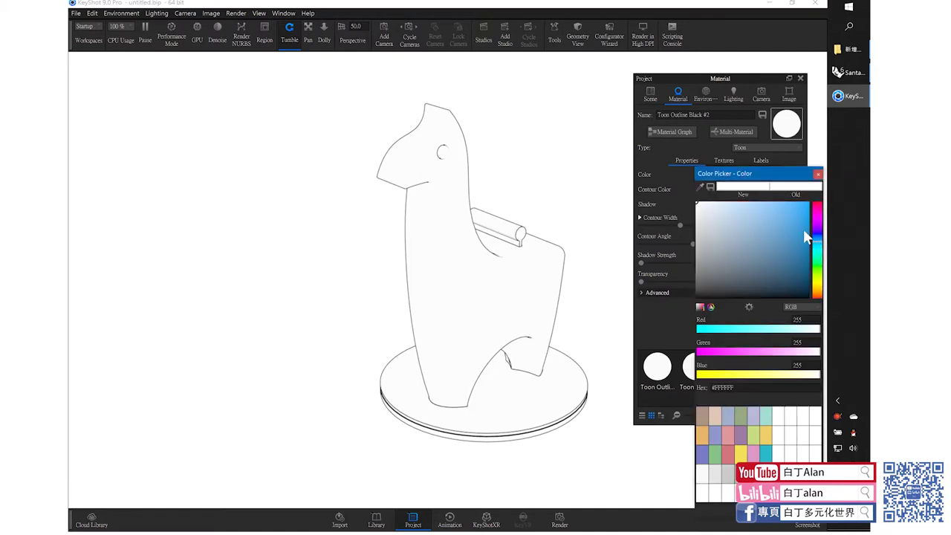
drag(804, 229, 809, 205)
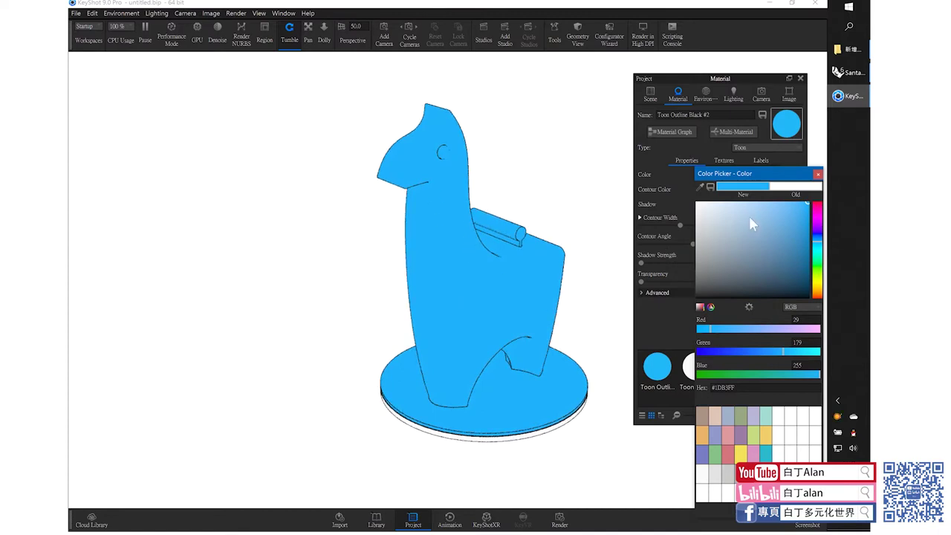
drag(773, 214, 757, 205)
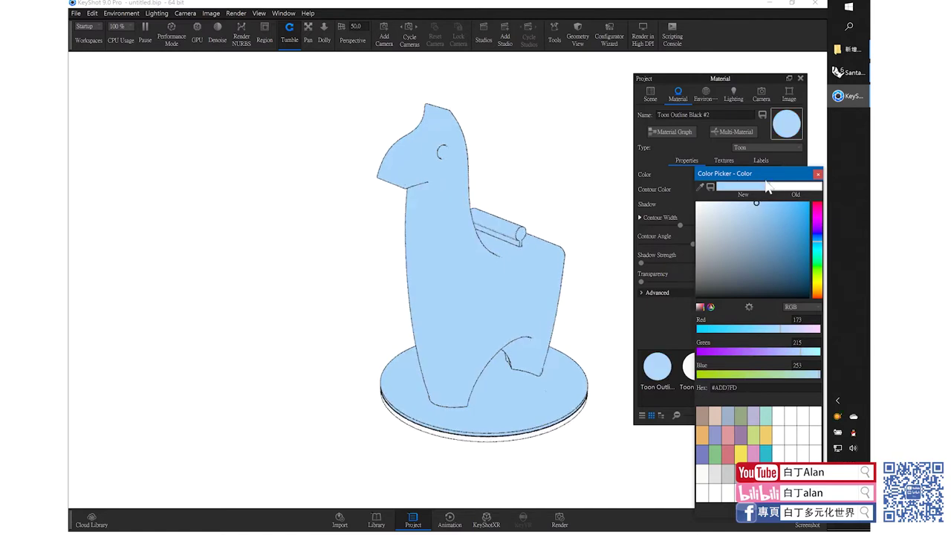
click(741, 447)
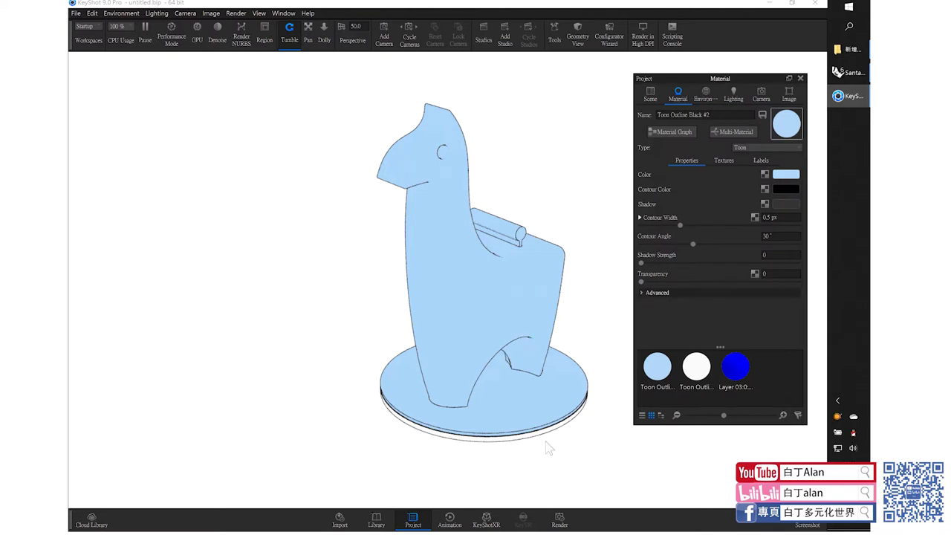
Set the Toon Outline Black #1 material colour to light grey #B3B3B3
double_click(559, 429)
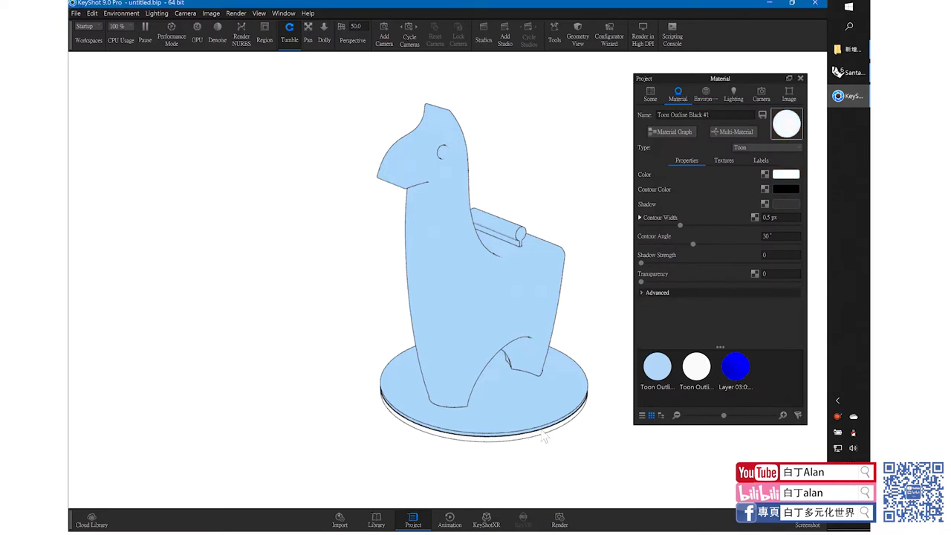
click(792, 176)
drag(732, 194, 647, 184)
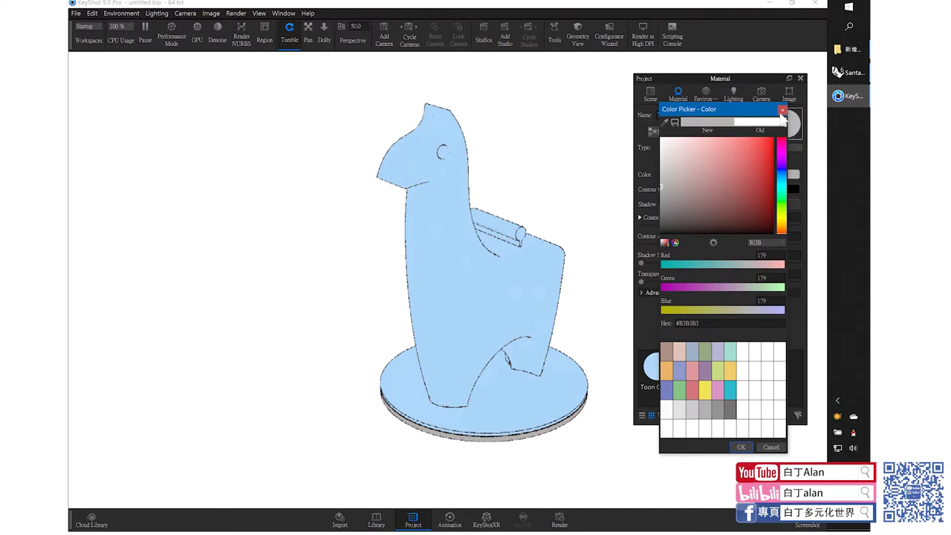
click(741, 446)
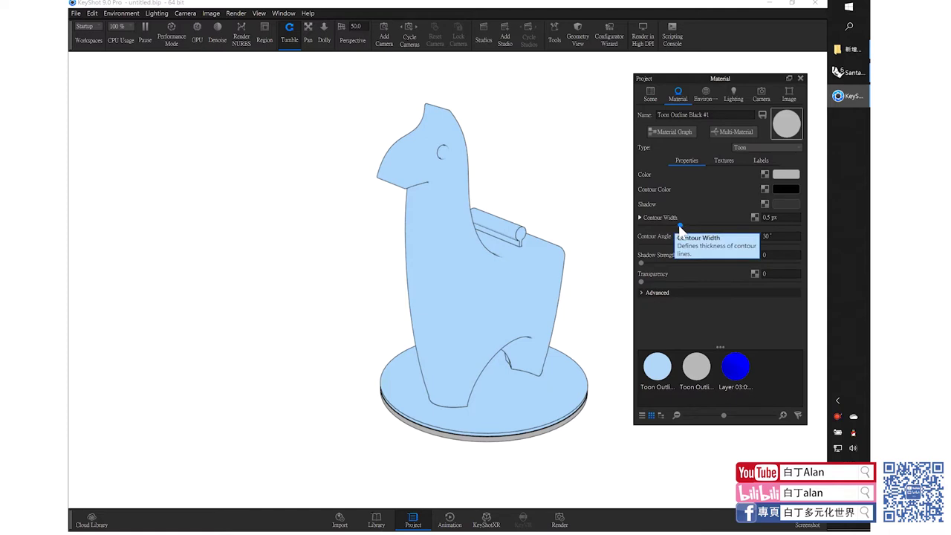
Set the current material's contour width to 0.5
drag(679, 226, 737, 225)
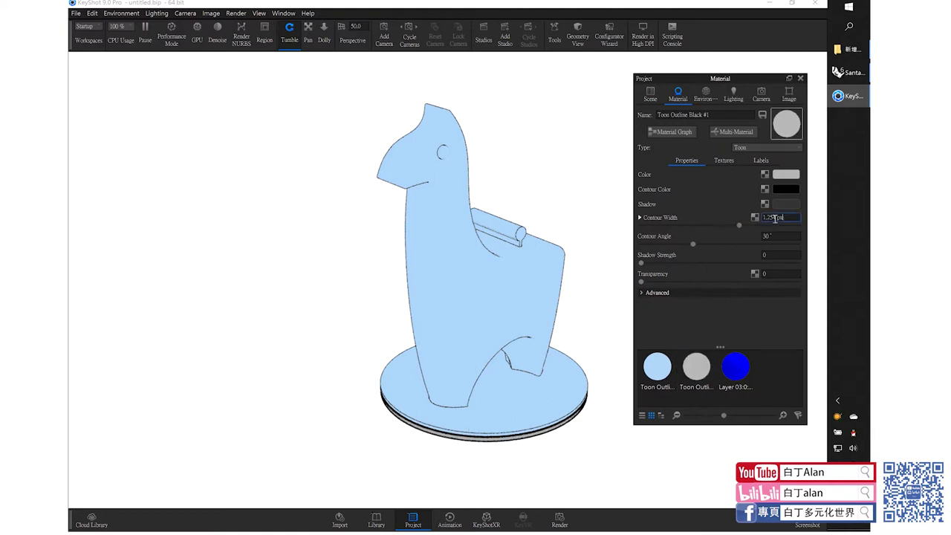
text(0.5)
key(Return)
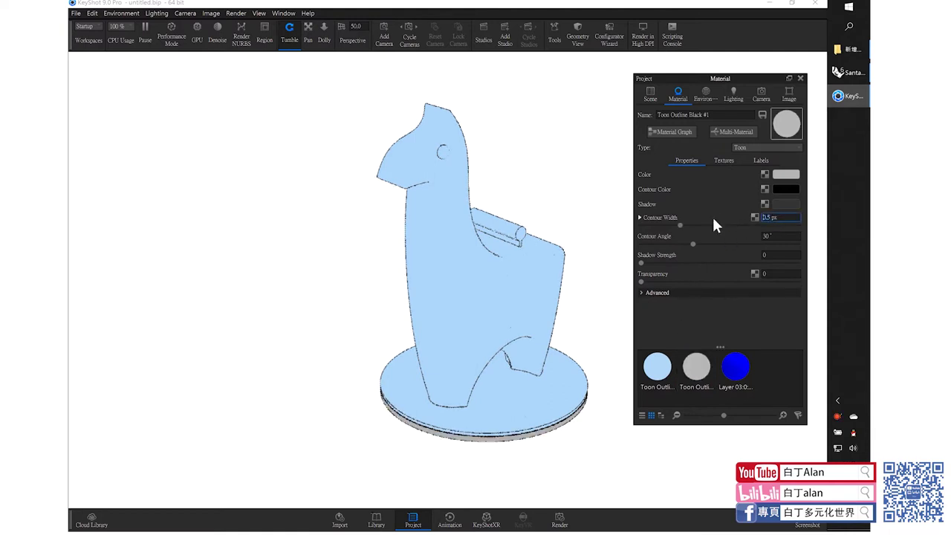
click(498, 304)
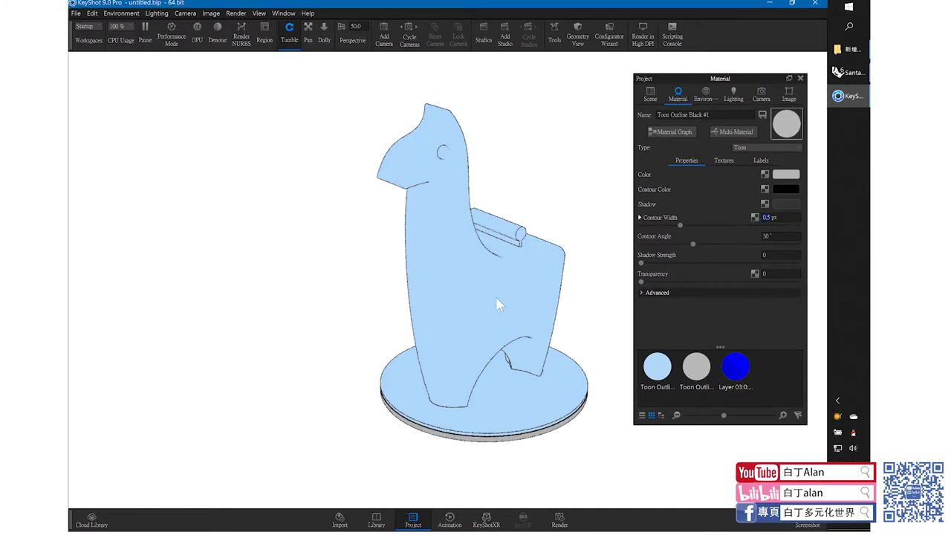
Set Toon Outline Black #2's contour width to 1.254 px and expand its Advanced section
double_click(487, 296)
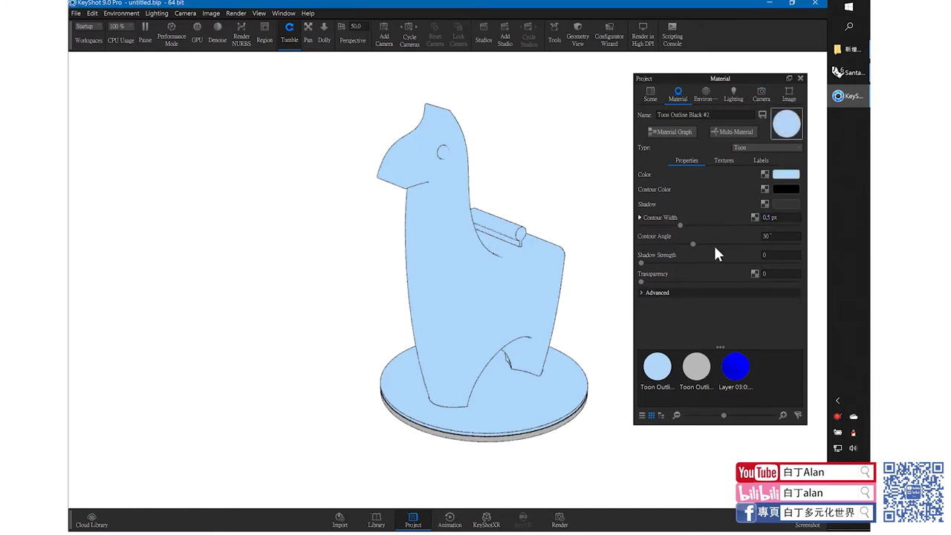
drag(679, 225, 738, 225)
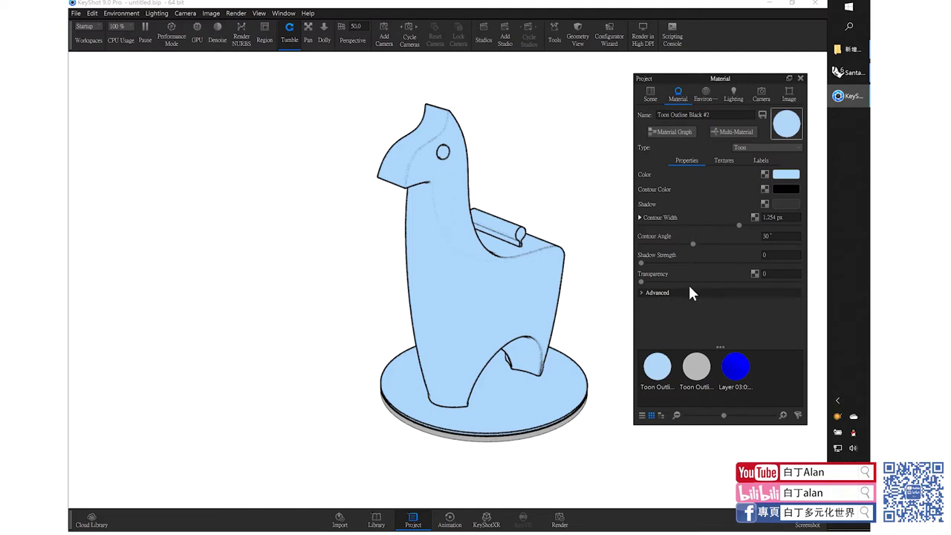
click(653, 293)
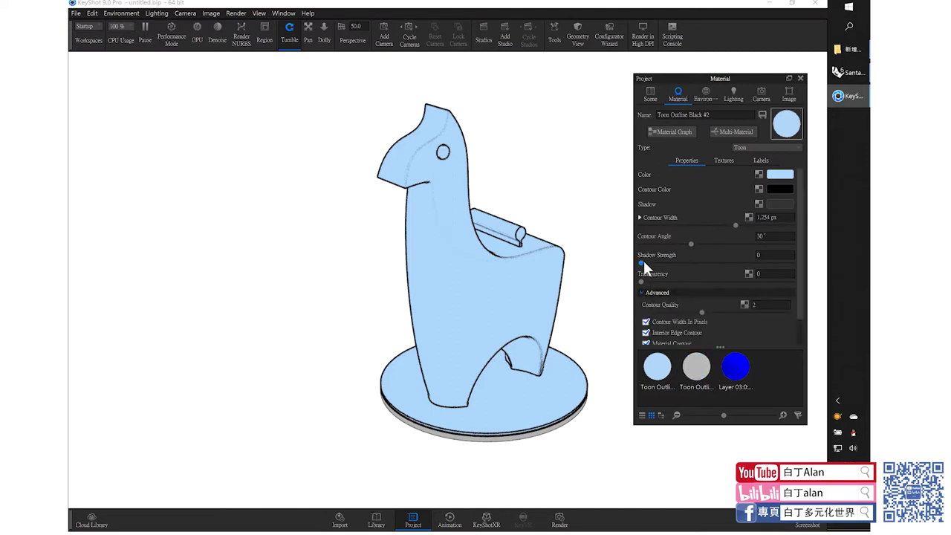
Set shadow strength to 0.421 and return transparency to 0
drag(642, 263, 705, 263)
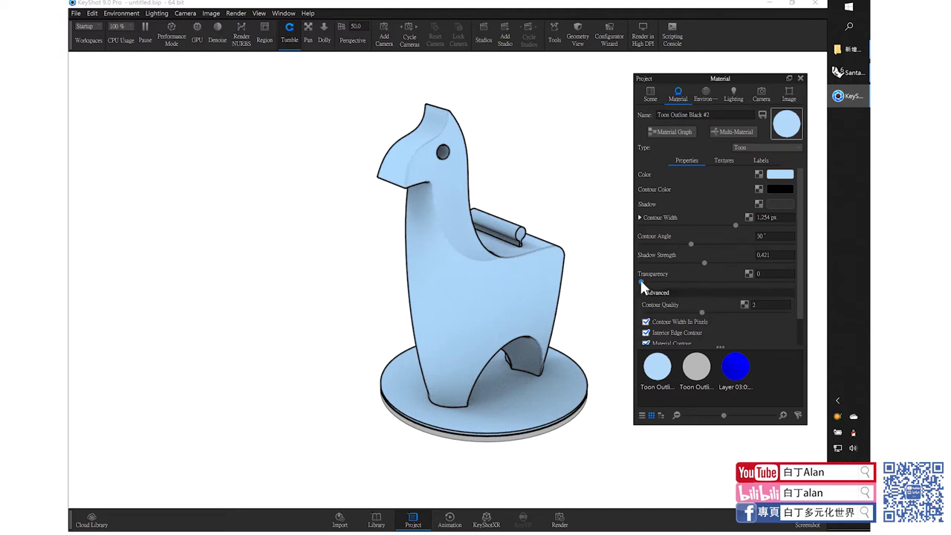
drag(641, 281, 699, 280)
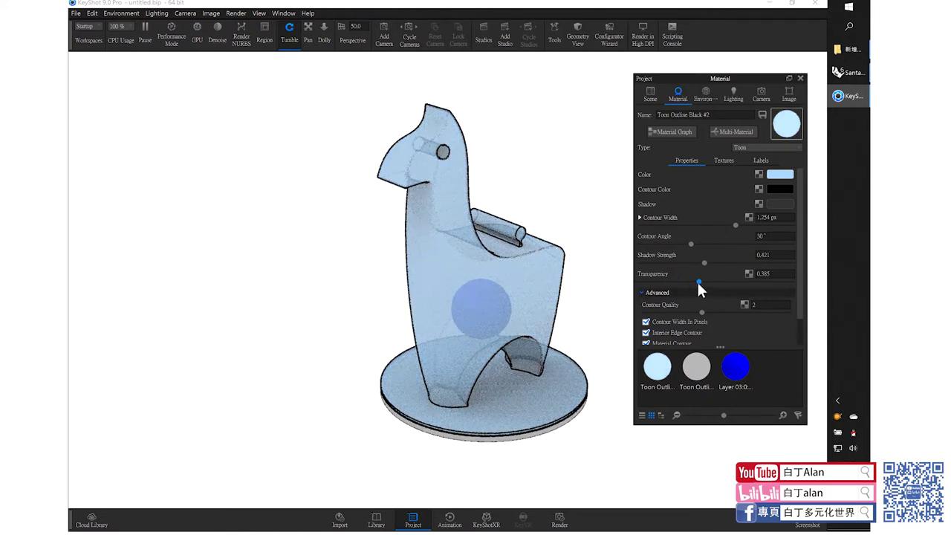
drag(697, 280, 639, 282)
Set Contour Quality to 2 and open the base colour picker
scroll(768, 304, down, 1)
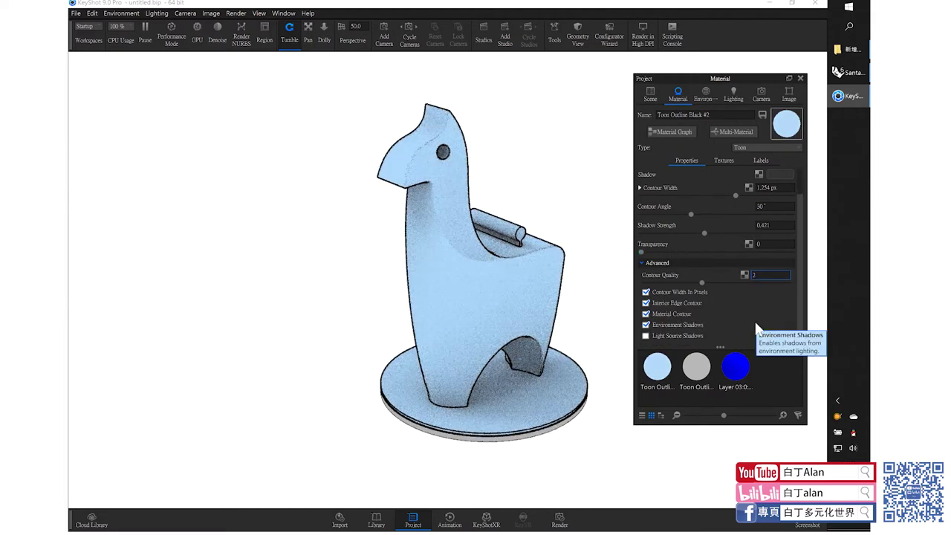
text(1)
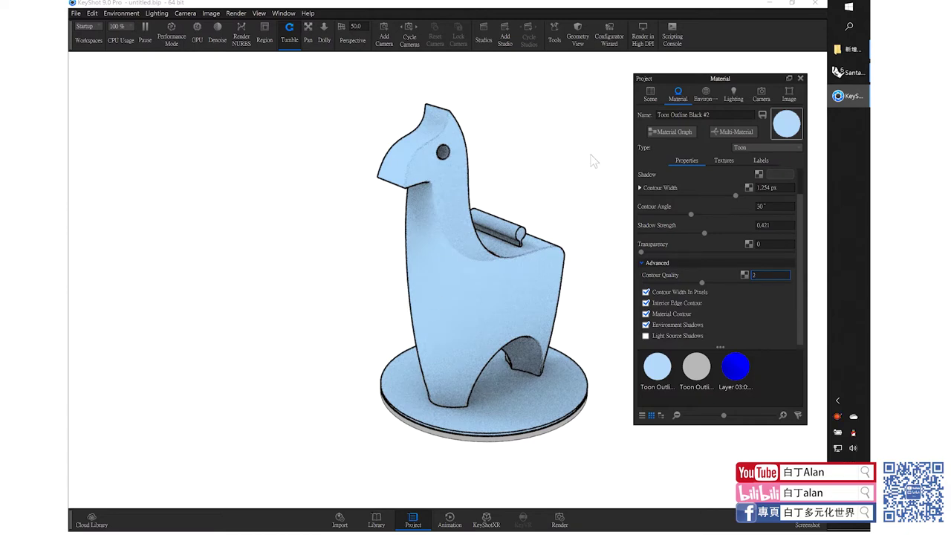
text(2)
text(2)
click(531, 276)
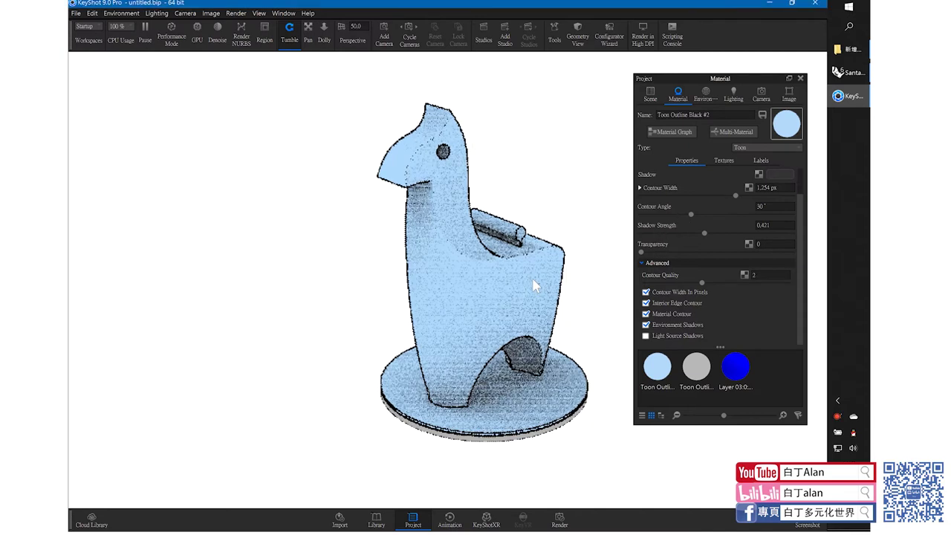
scroll(789, 198, up, 2)
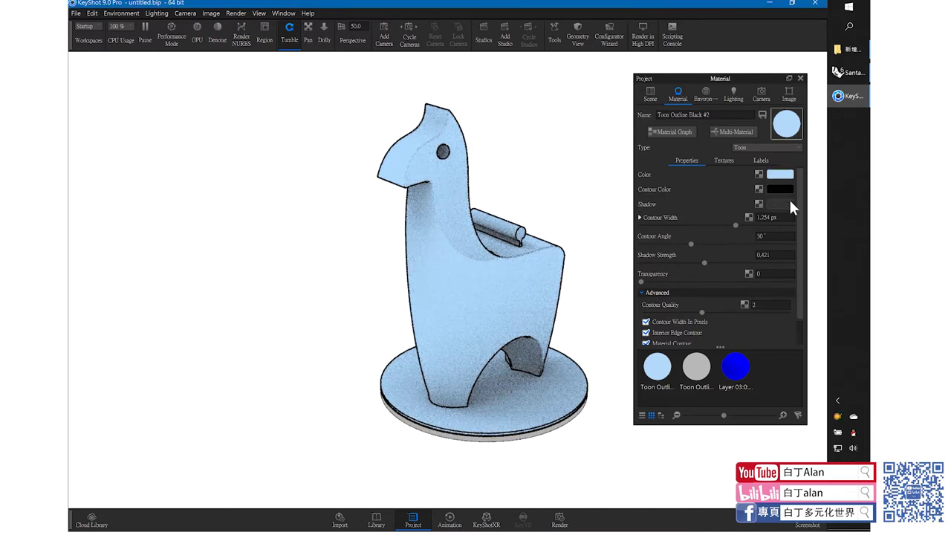
click(789, 175)
Set the current material colour to pure white #FFFFFF and close the material settings
drag(706, 209, 596, 118)
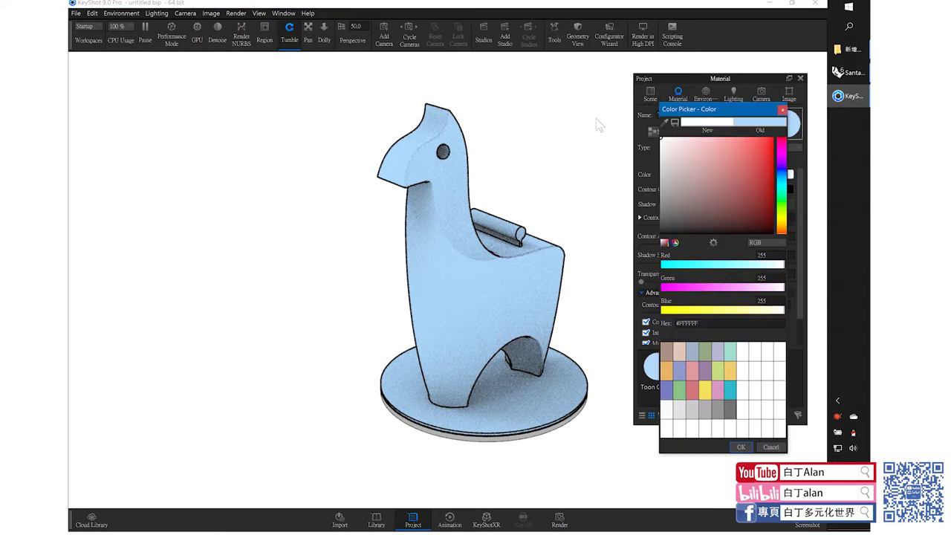
click(741, 447)
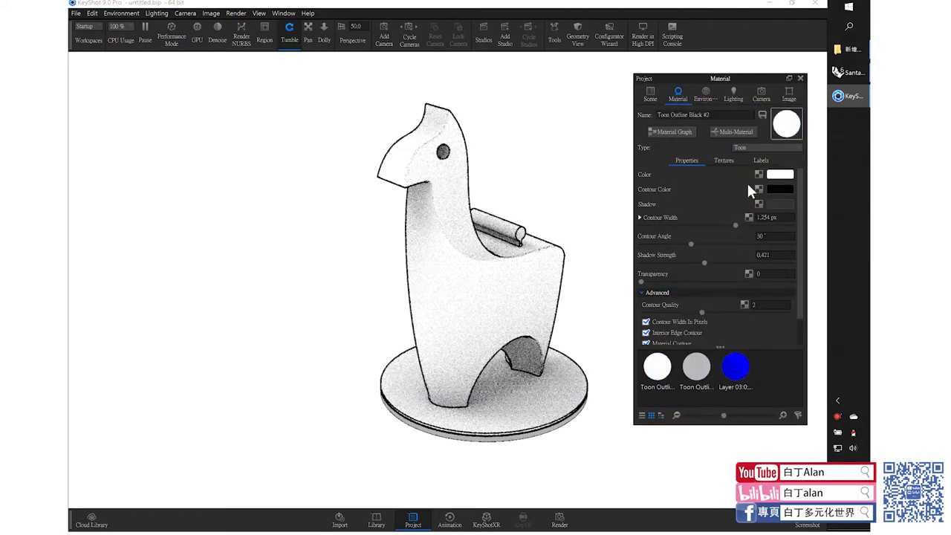
click(800, 79)
Apply the white Toon material from the Toon library to the horse and base
click(376, 520)
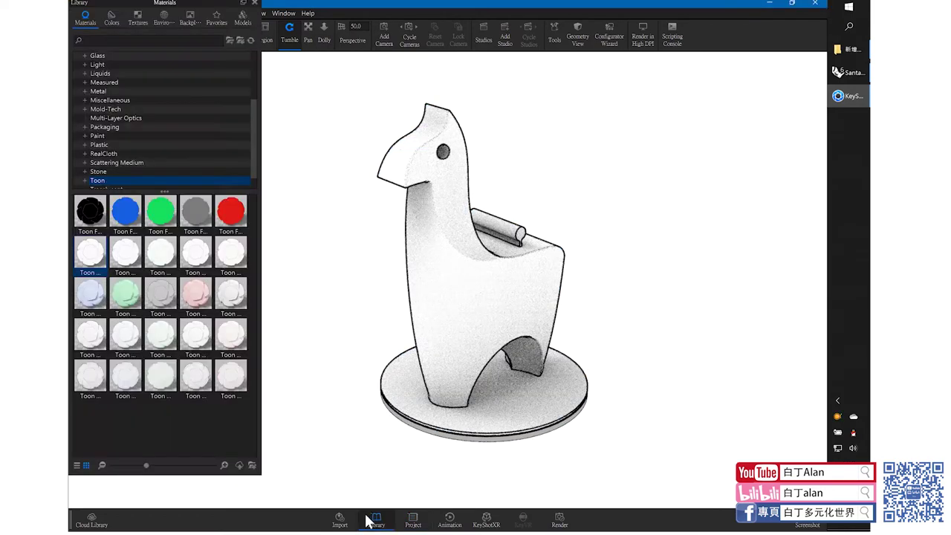
drag(99, 253, 478, 275)
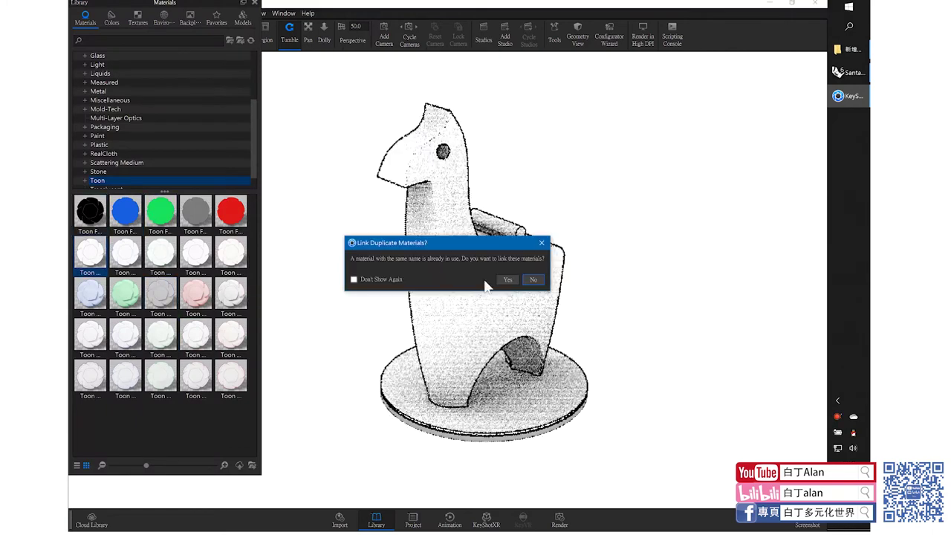
click(533, 278)
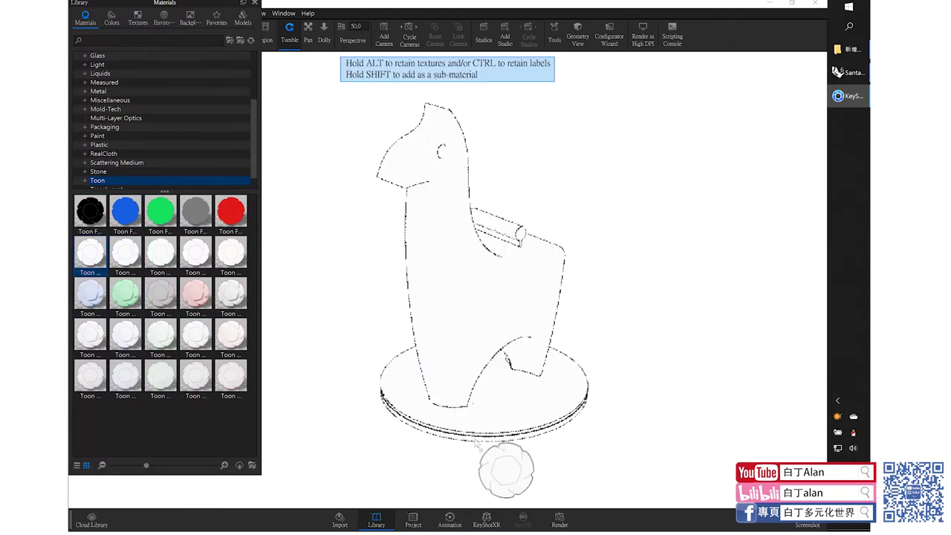
drag(99, 277, 546, 345)
click(534, 280)
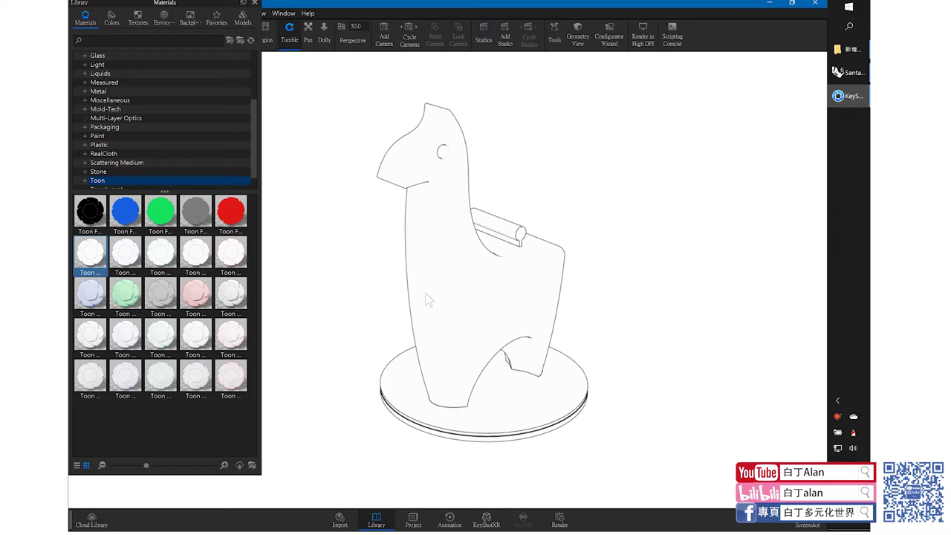
Start a new scene, discarding the unsaved changes to the old one
click(255, 3)
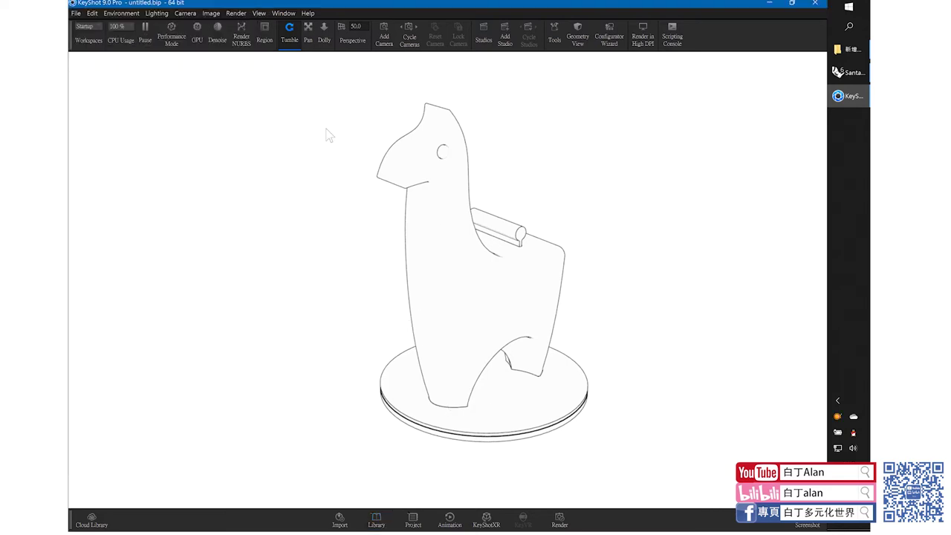
click(75, 12)
click(87, 26)
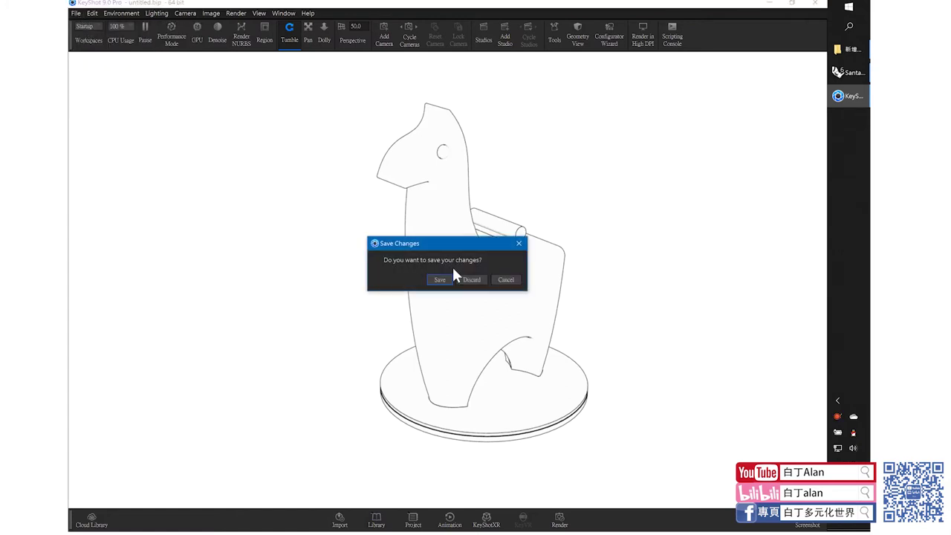
click(466, 278)
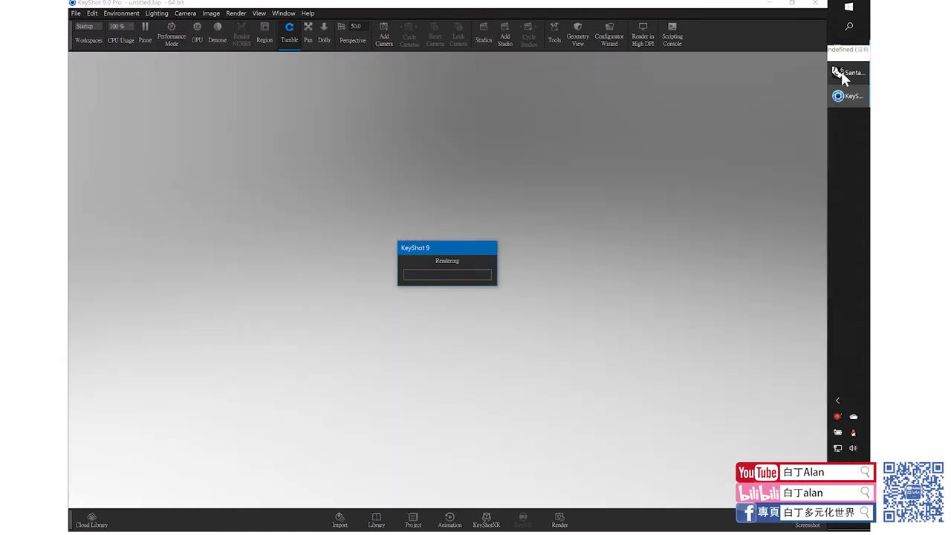
Import Santa Claus.3dm from File Explorer into KeyShot with default import options
click(841, 72)
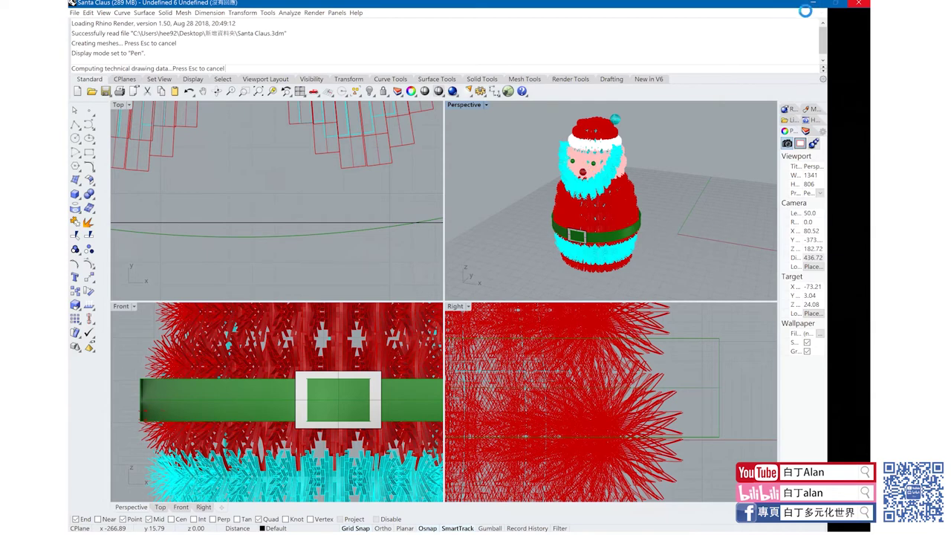
click(813, 4)
click(846, 41)
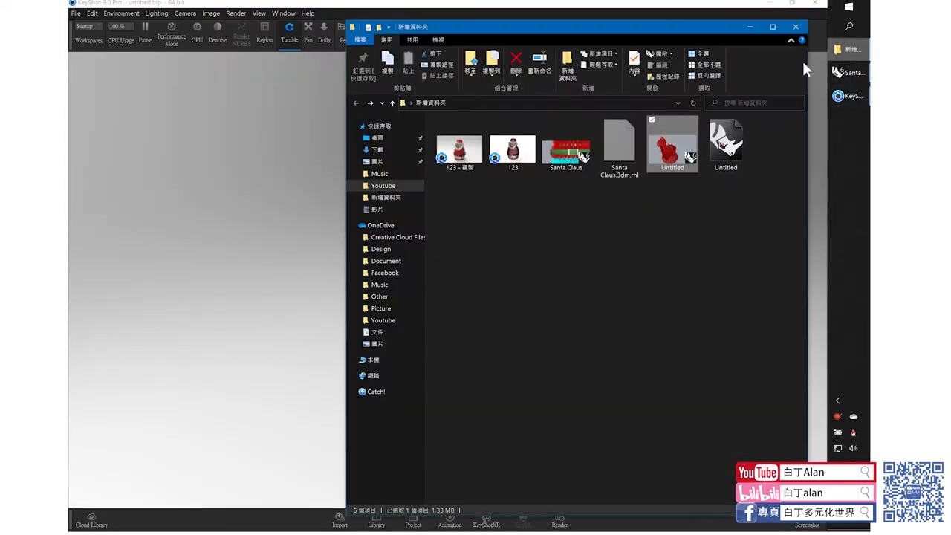
drag(568, 172, 275, 331)
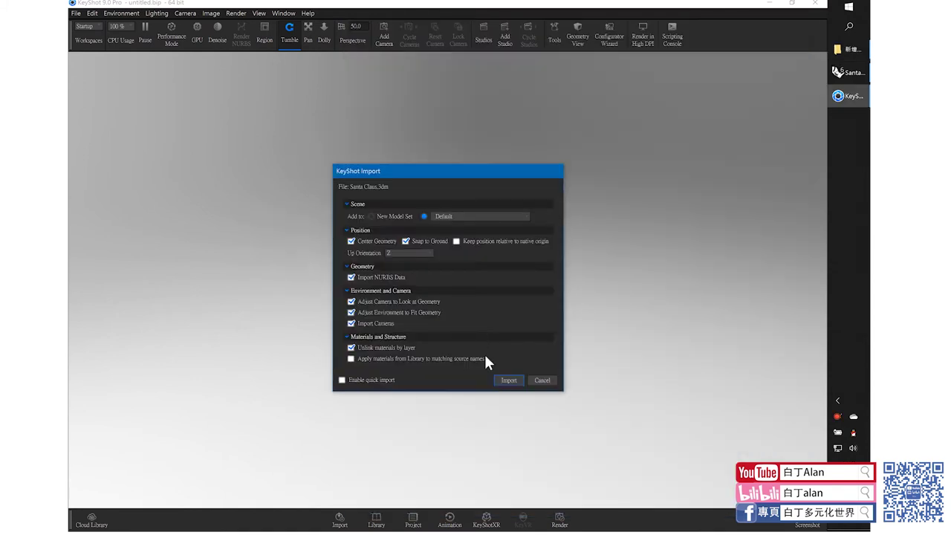
click(509, 381)
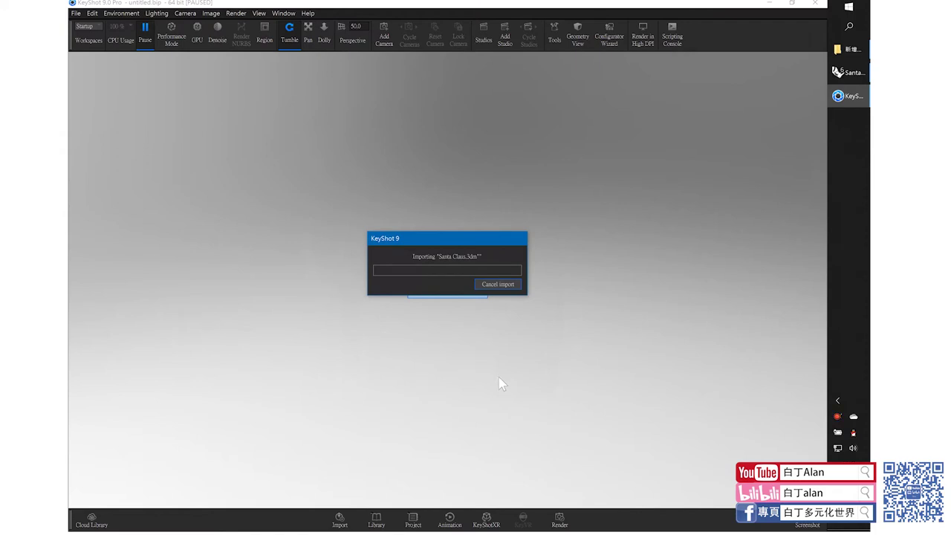
drag(444, 239, 492, 187)
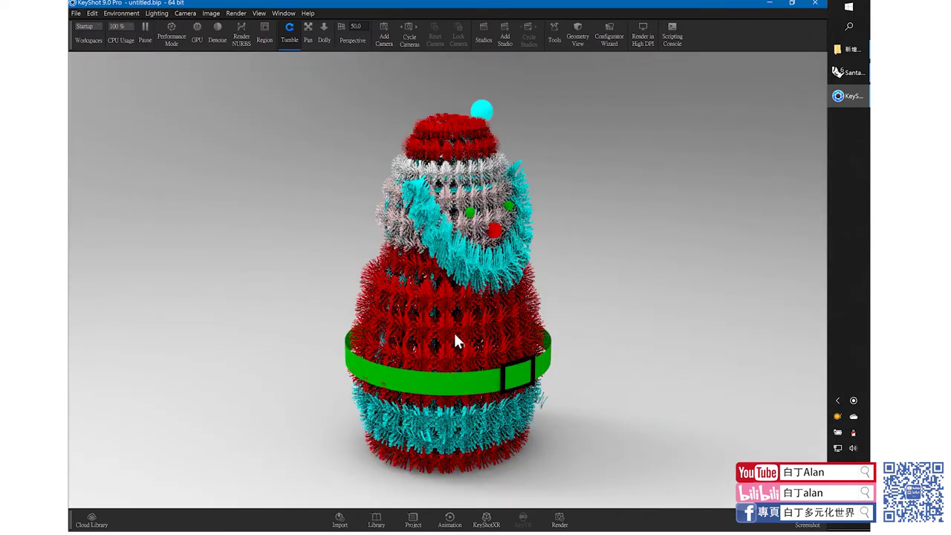
drag(481, 344, 462, 355)
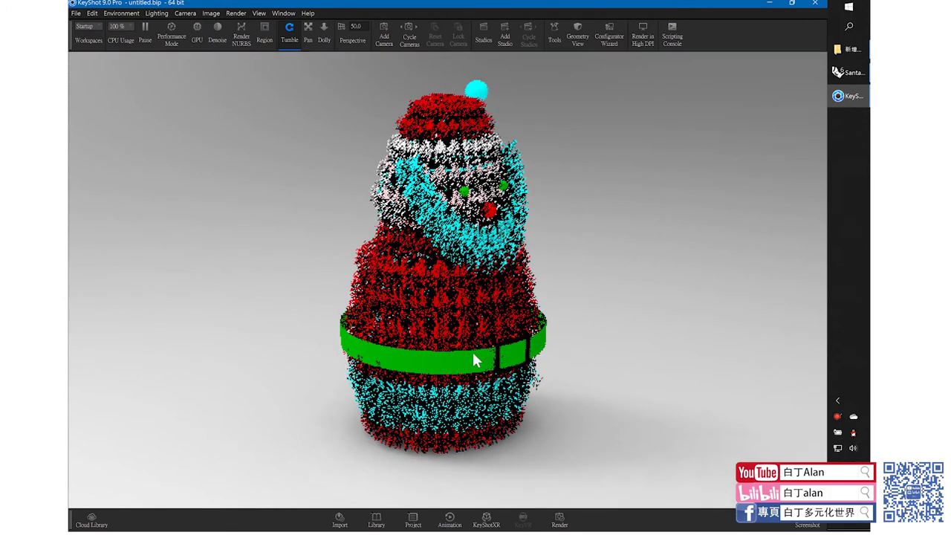
click(377, 520)
Apply the white Toon material to the cyan fur, the face area and the red fur
drag(89, 252, 443, 195)
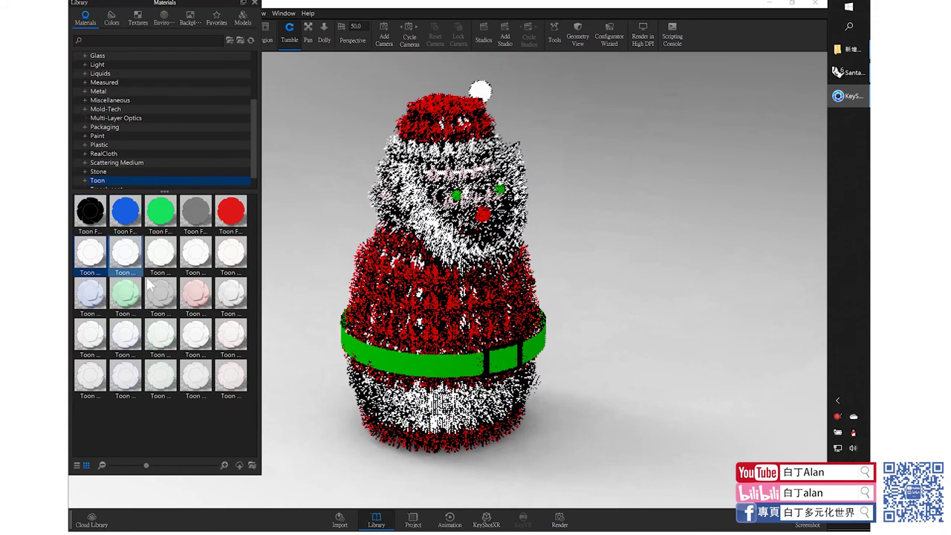
mouse_move(90, 253)
mouse_down()
mouse_move(384, 151)
mouse_move(404, 168)
mouse_up()
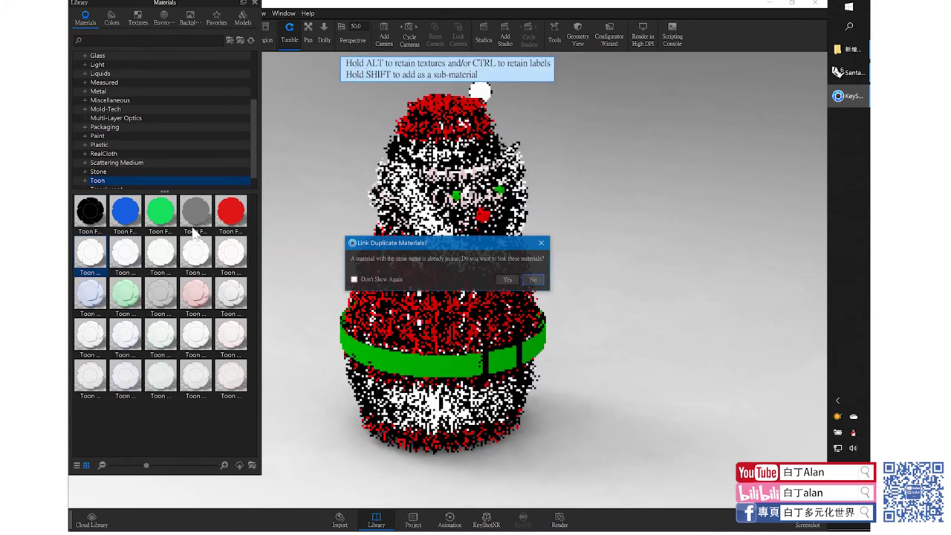
click(537, 281)
mouse_move(90, 253)
mouse_down()
mouse_move(467, 161)
mouse_move(520, 195)
mouse_up()
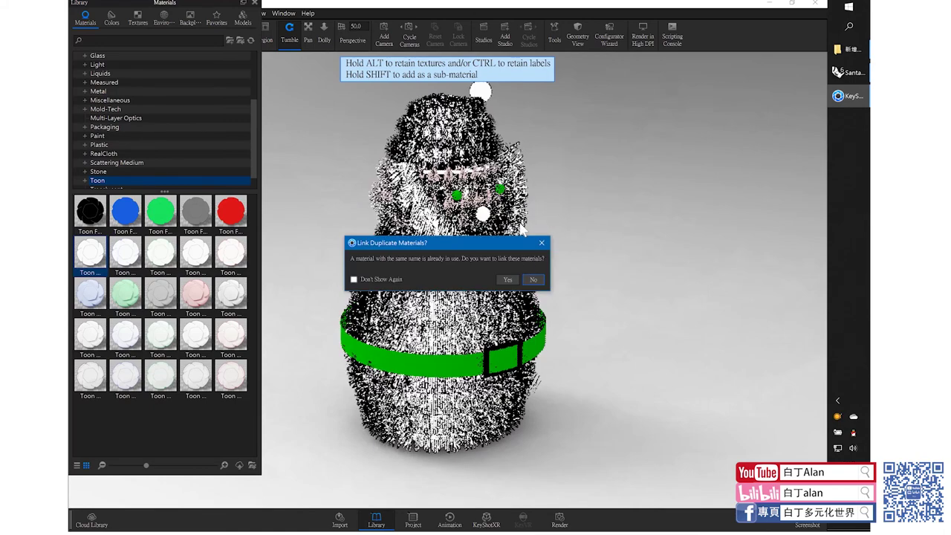
click(537, 281)
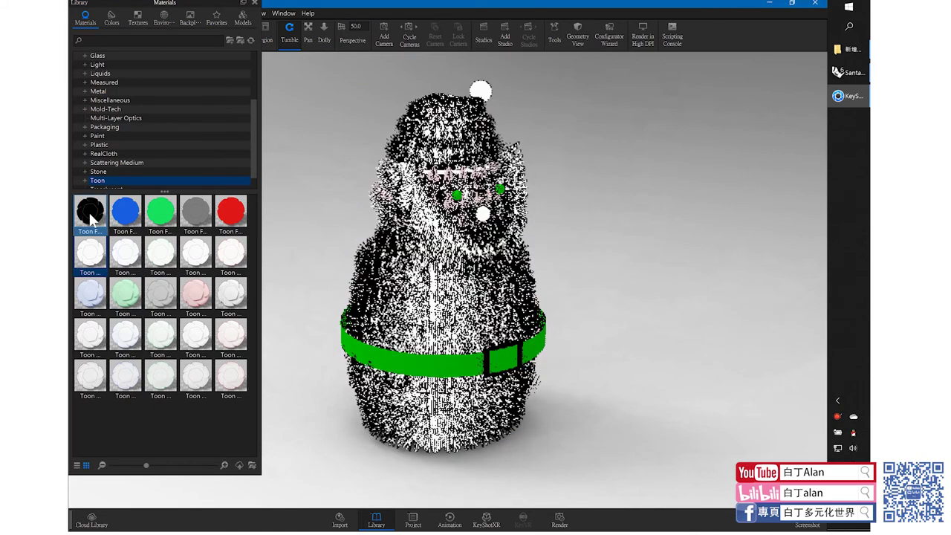
Make the belt black with Toon Fill and whiten the remaining parts, including the chest
click(90, 214)
drag(91, 214, 411, 373)
drag(91, 253, 488, 355)
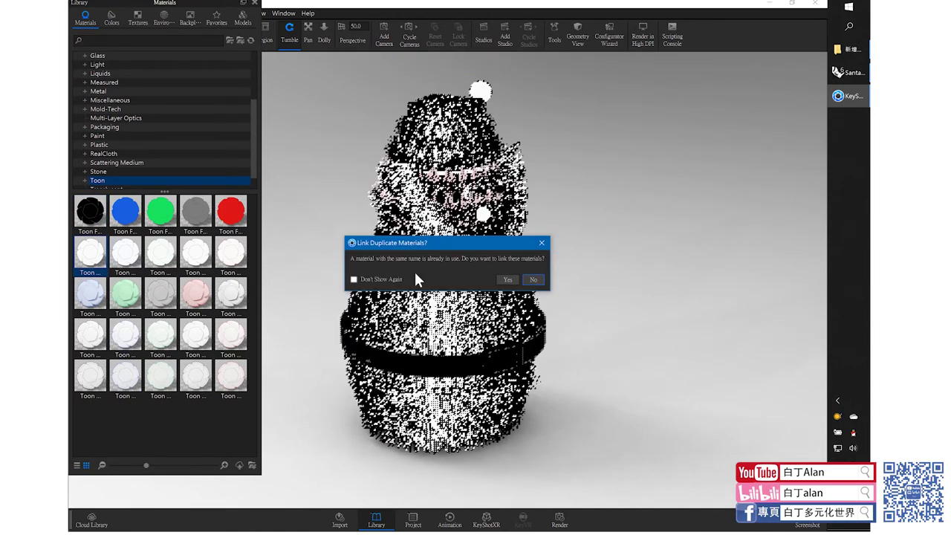
click(507, 280)
mouse_move(230, 211)
mouse_down()
mouse_move(490, 348)
mouse_move(218, 230)
mouse_up()
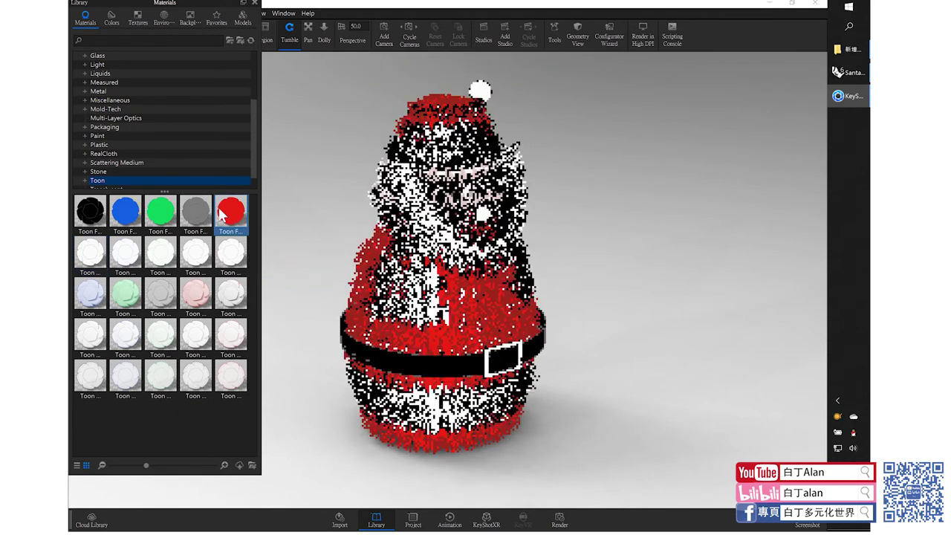
mouse_move(97, 253)
mouse_down()
mouse_move(436, 265)
mouse_move(493, 234)
mouse_up()
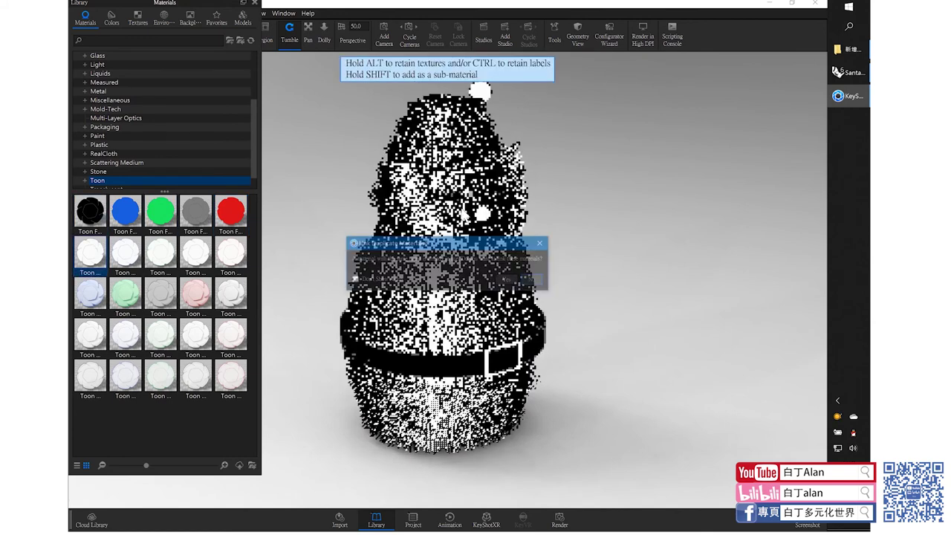
click(532, 282)
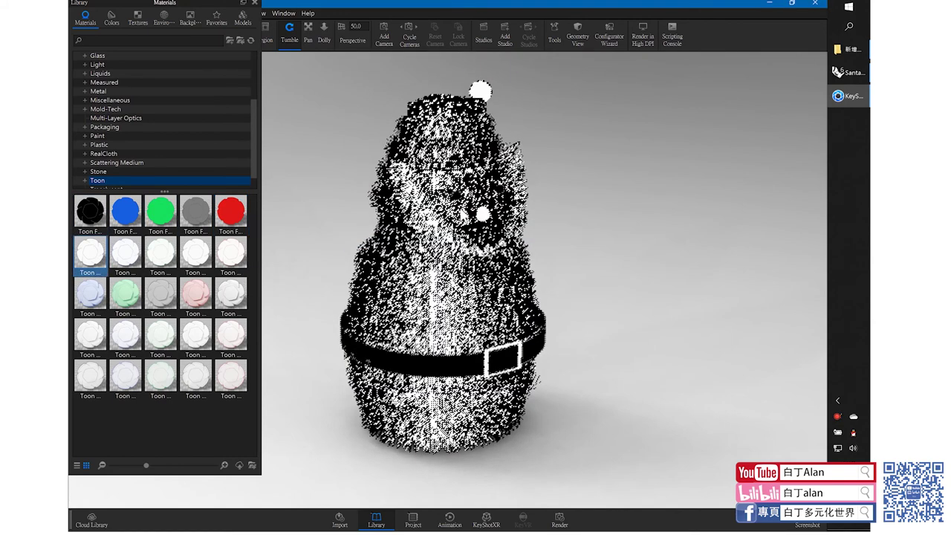
key(space)
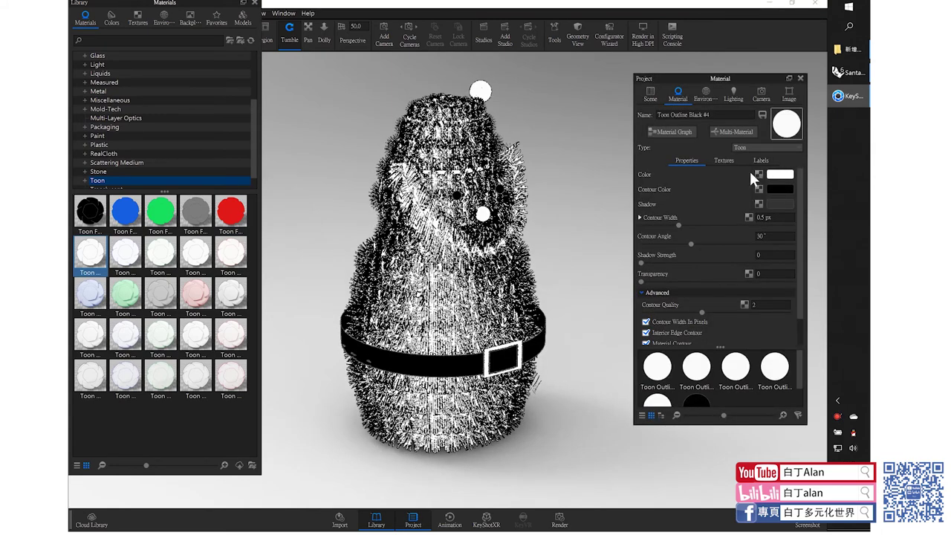
Tint the face material pale pink, #FFCFCF
click(750, 171)
drag(717, 152, 699, 138)
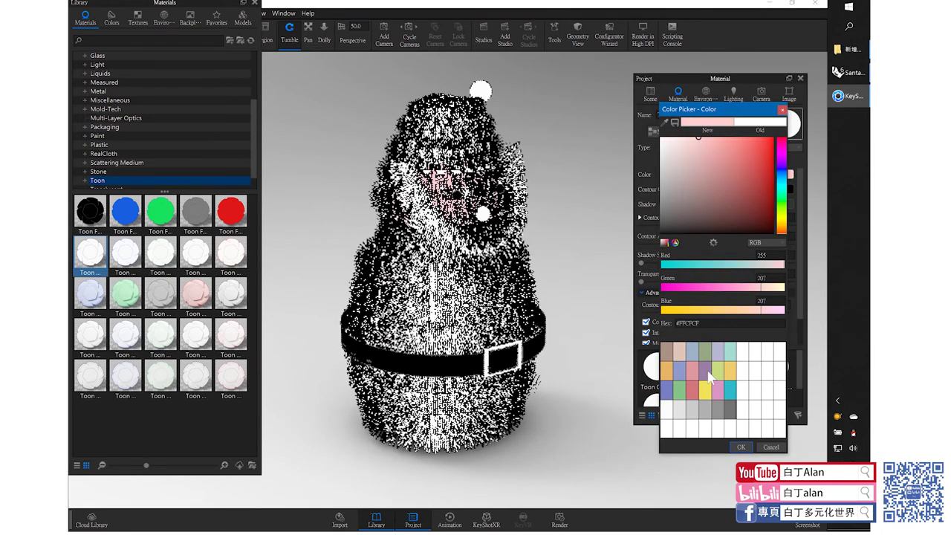
click(740, 447)
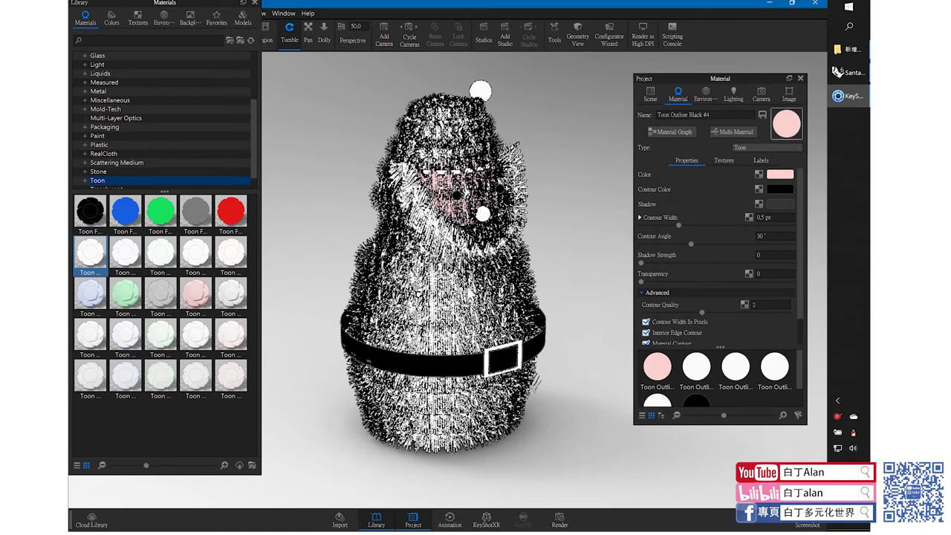
Set the body's Toon material colour to pink #FF919F
key(ctrl+z)
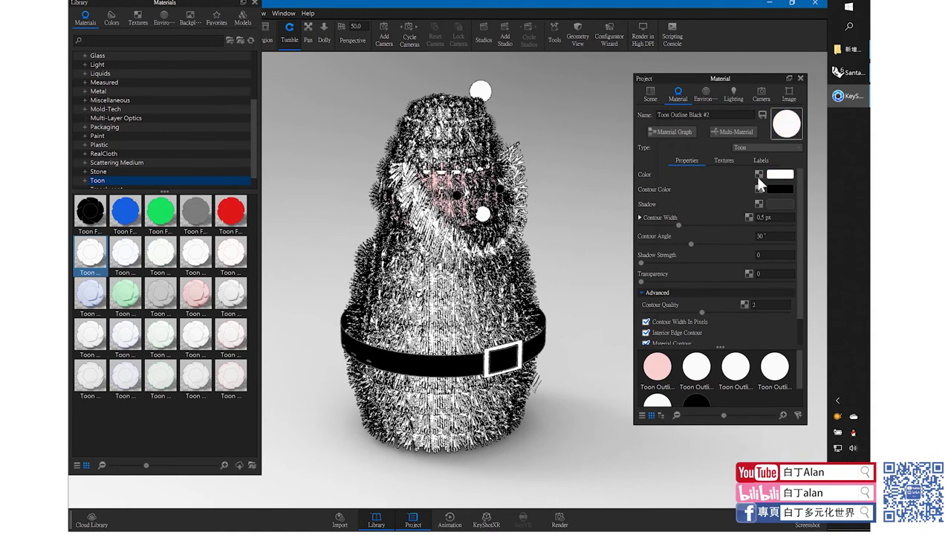
click(780, 176)
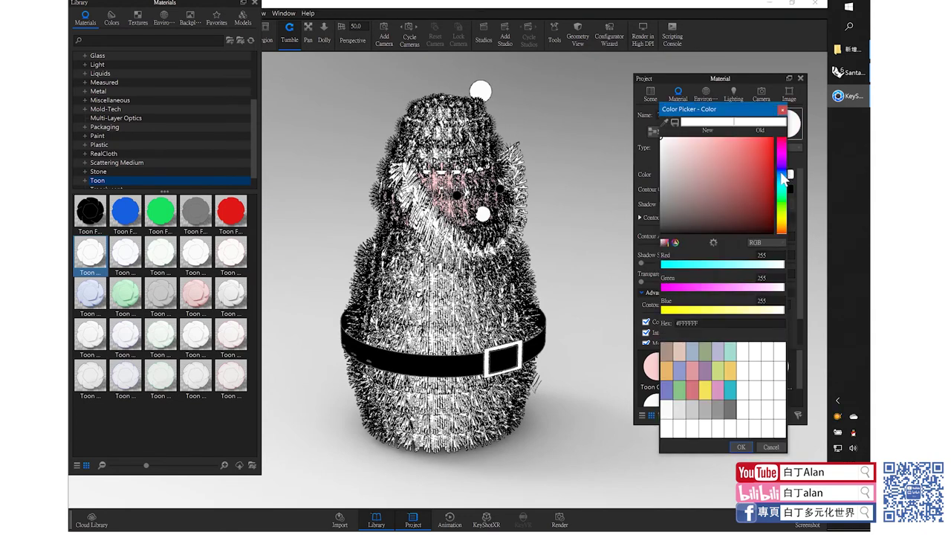
drag(789, 174, 782, 145)
click(713, 139)
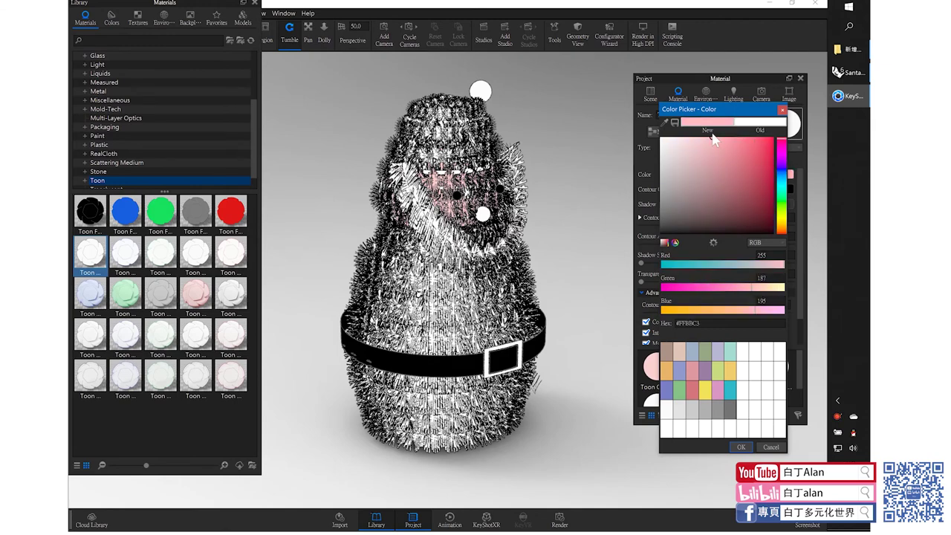
click(740, 139)
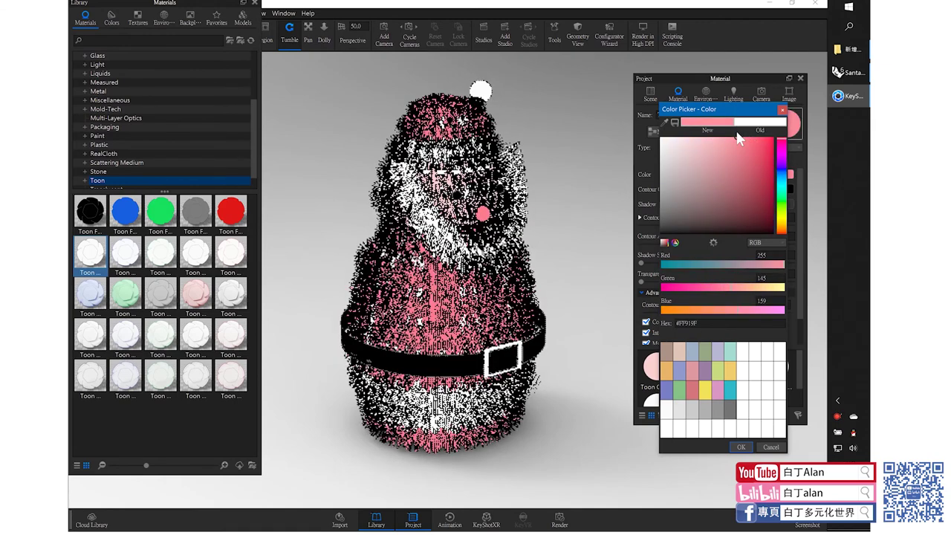
click(740, 447)
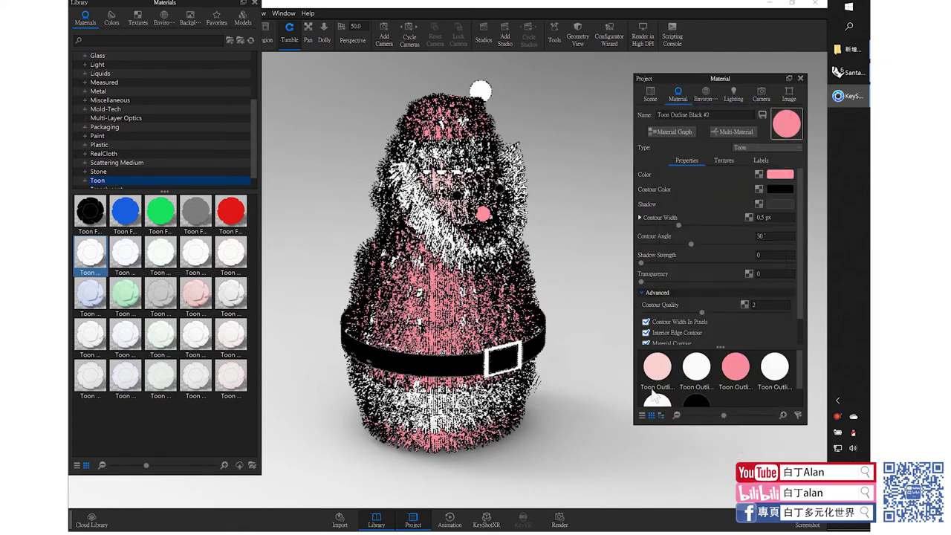
click(707, 93)
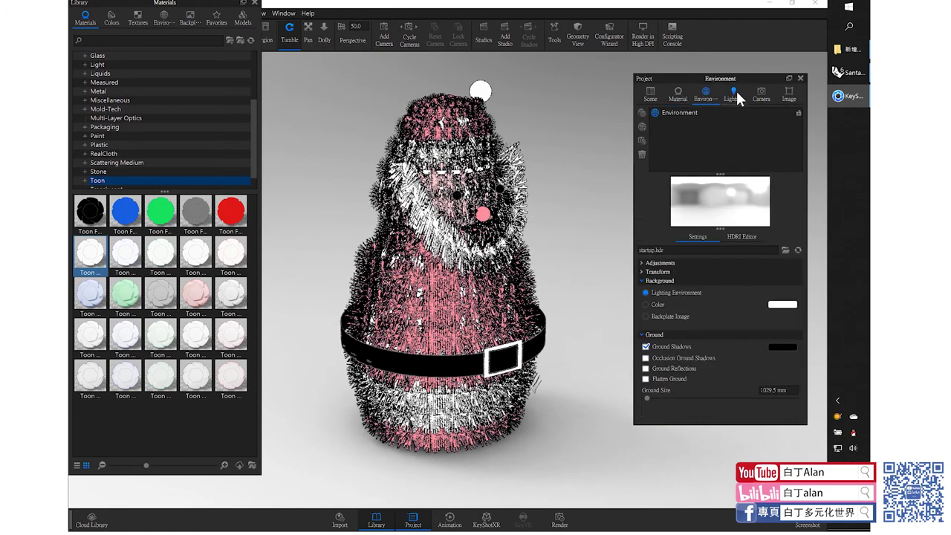
Set the Environment background to a plain white colour
click(735, 95)
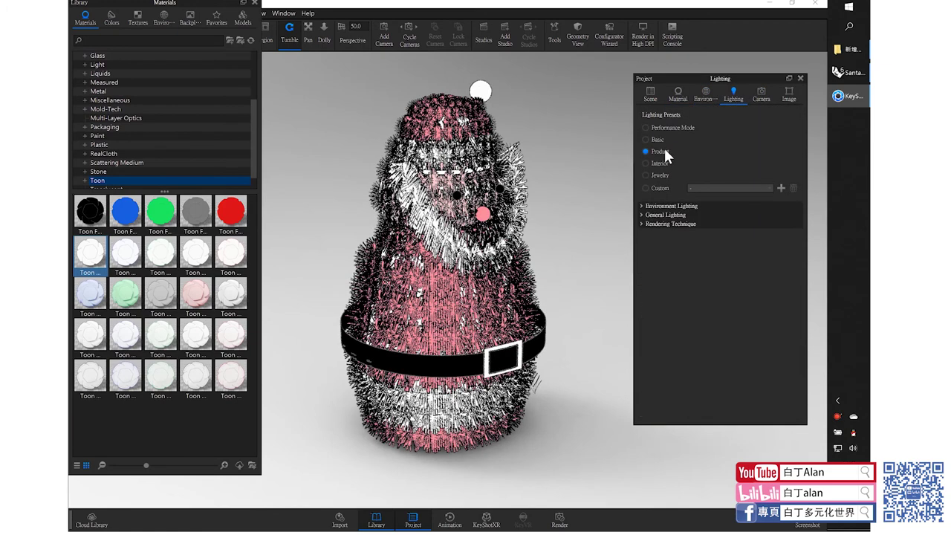
click(706, 92)
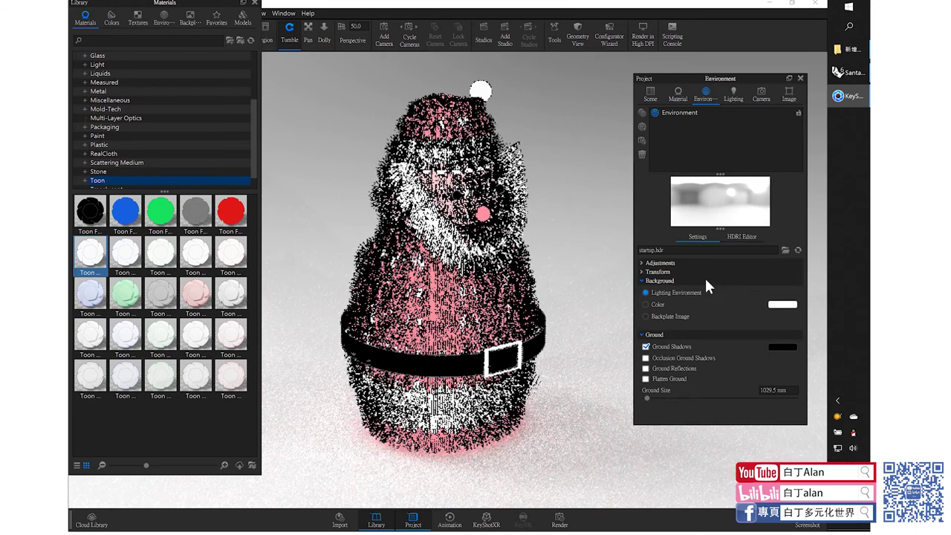
click(733, 92)
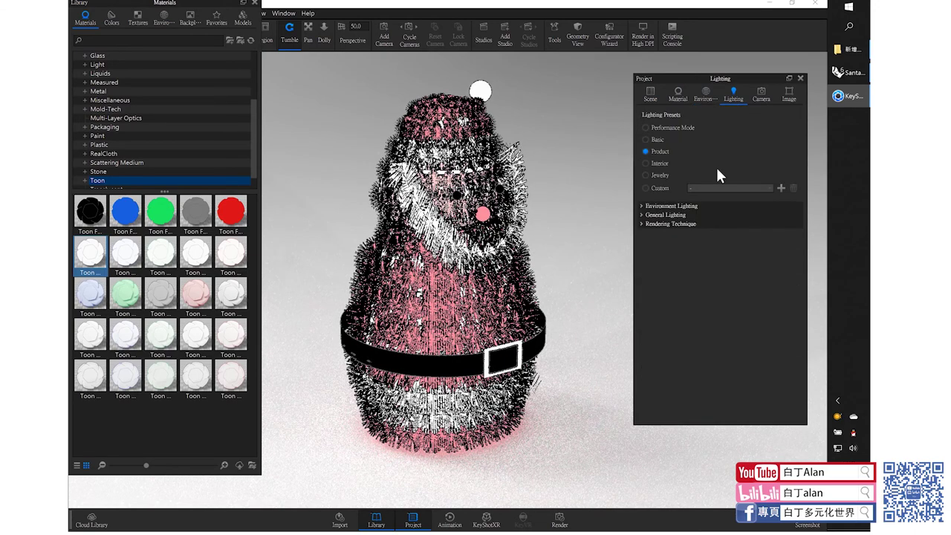
click(702, 90)
click(656, 305)
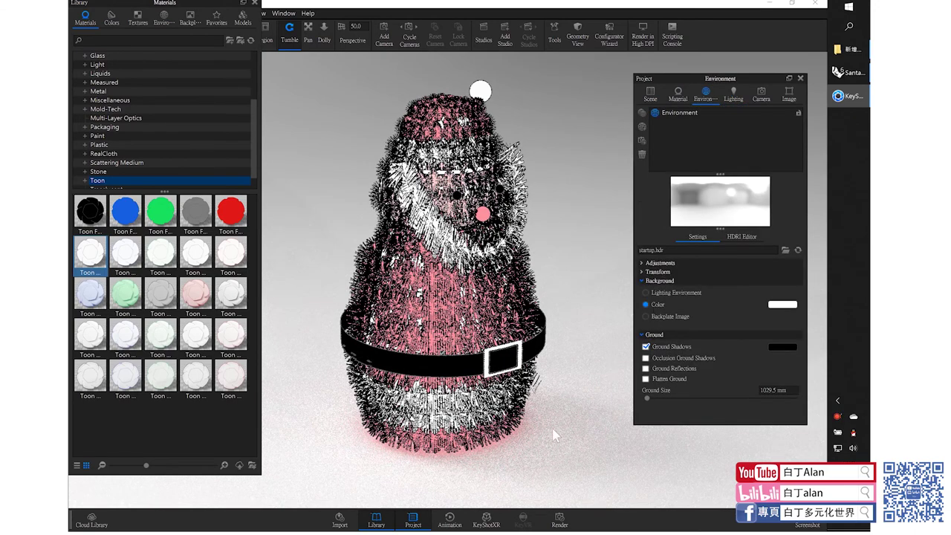
Switch the lighting preset to Product after trying Performance Mode
click(734, 94)
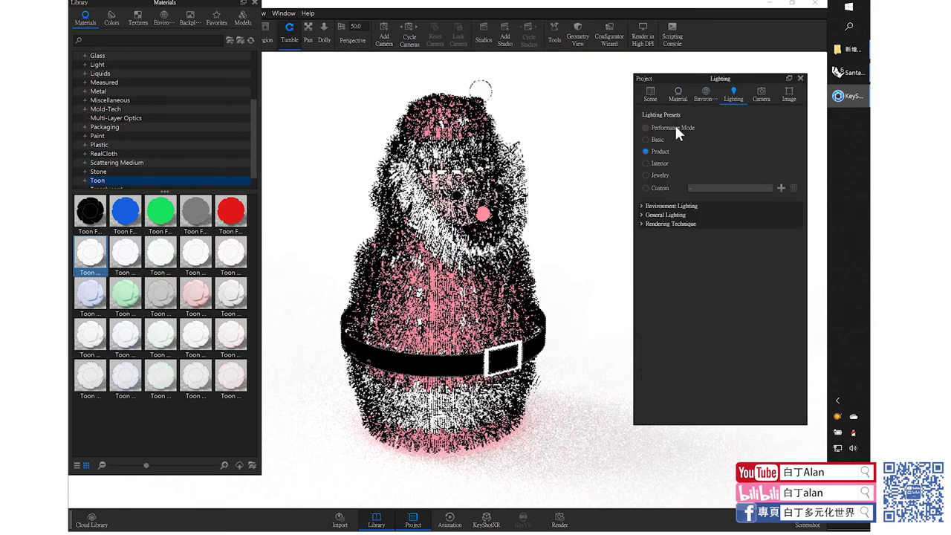
click(673, 127)
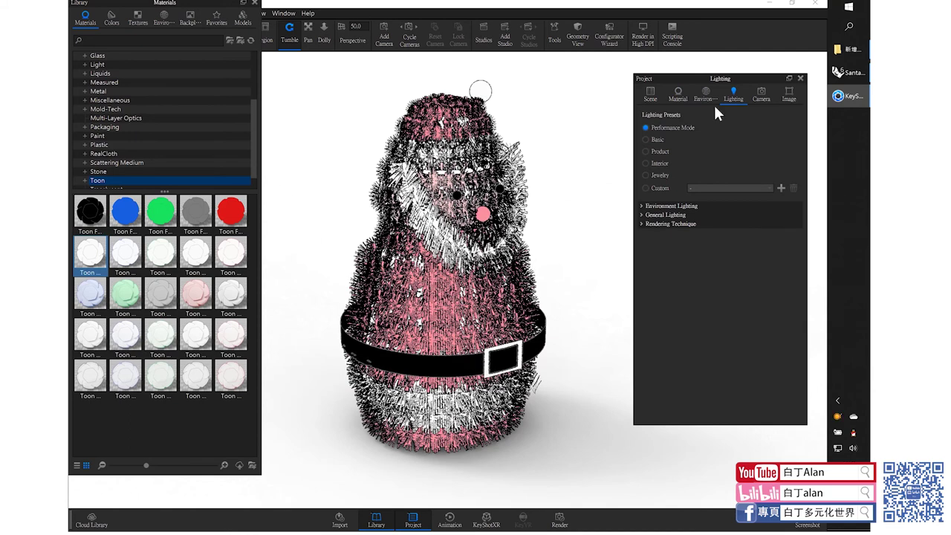
click(660, 152)
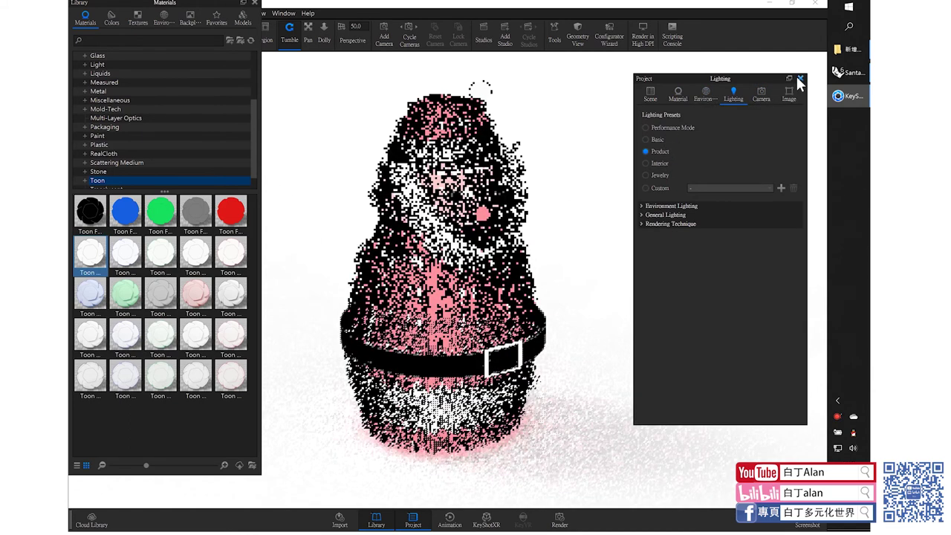
click(800, 78)
Turn off Ground Shadows in the Environment settings
click(255, 3)
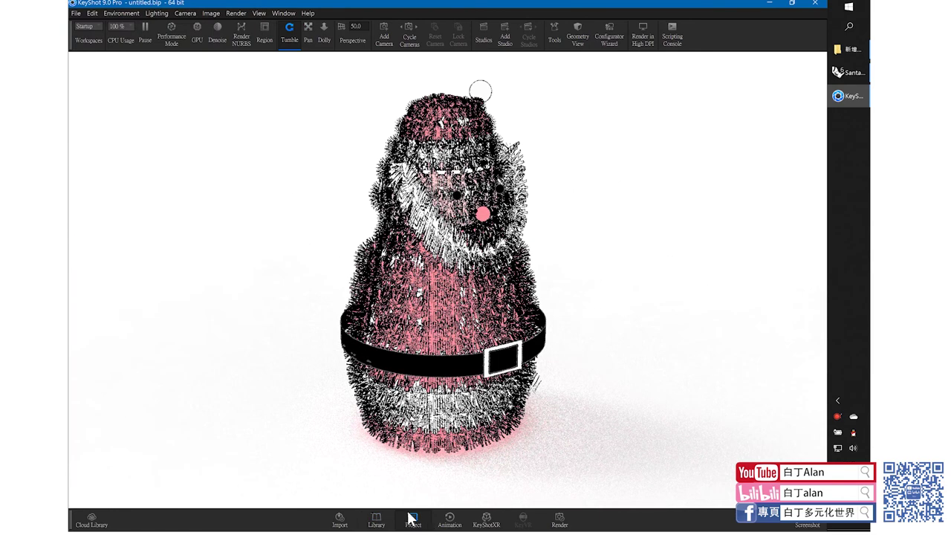
click(432, 517)
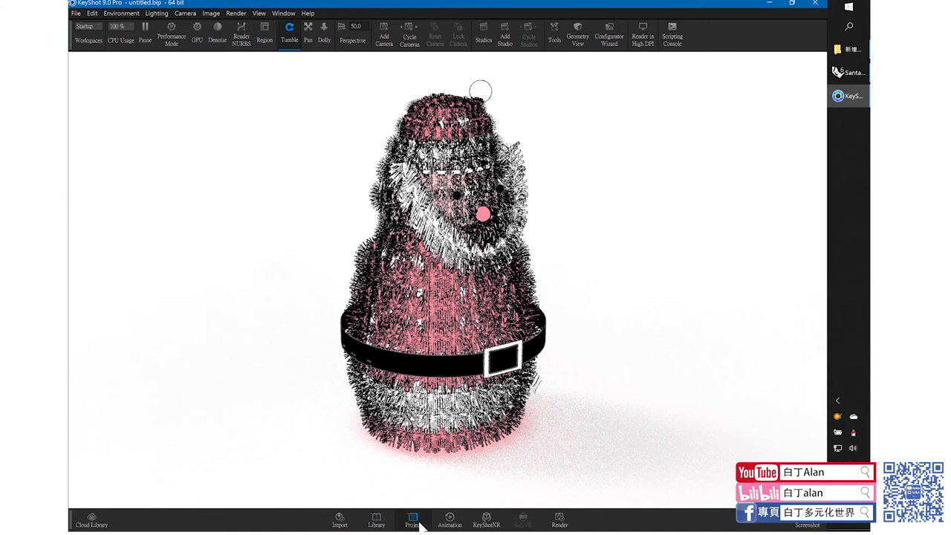
click(413, 521)
click(707, 94)
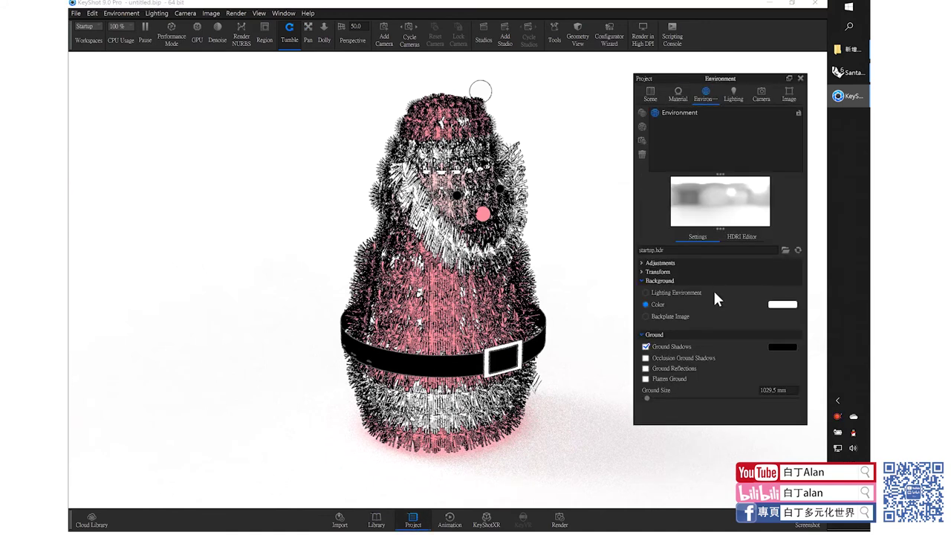
click(669, 346)
click(799, 79)
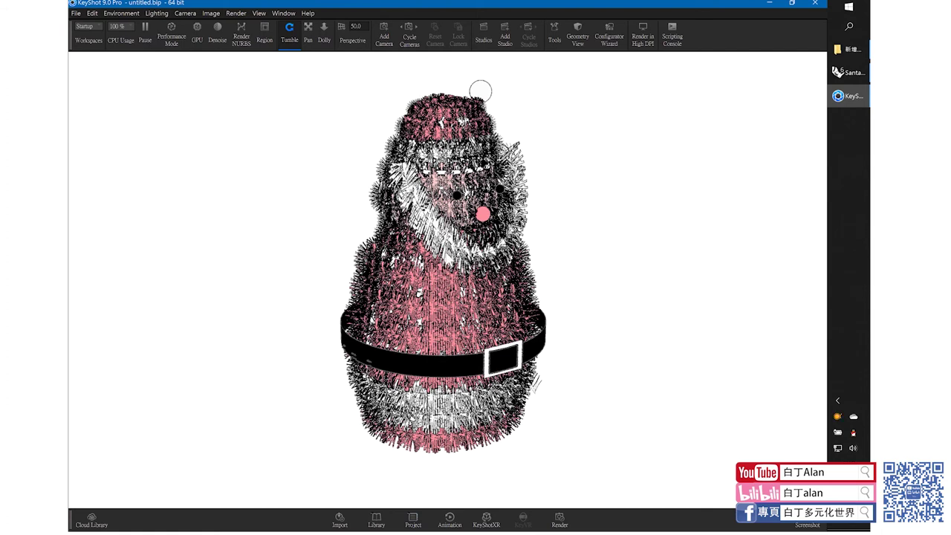
Lower the Toon Outline Black material's shadow strength from 0.757 to about 0.155
double_click(450, 261)
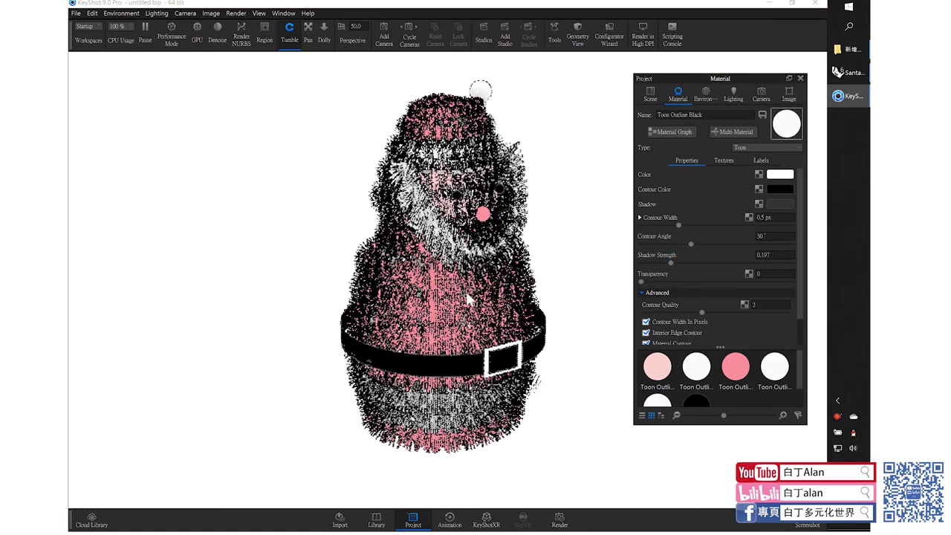
drag(673, 263, 754, 262)
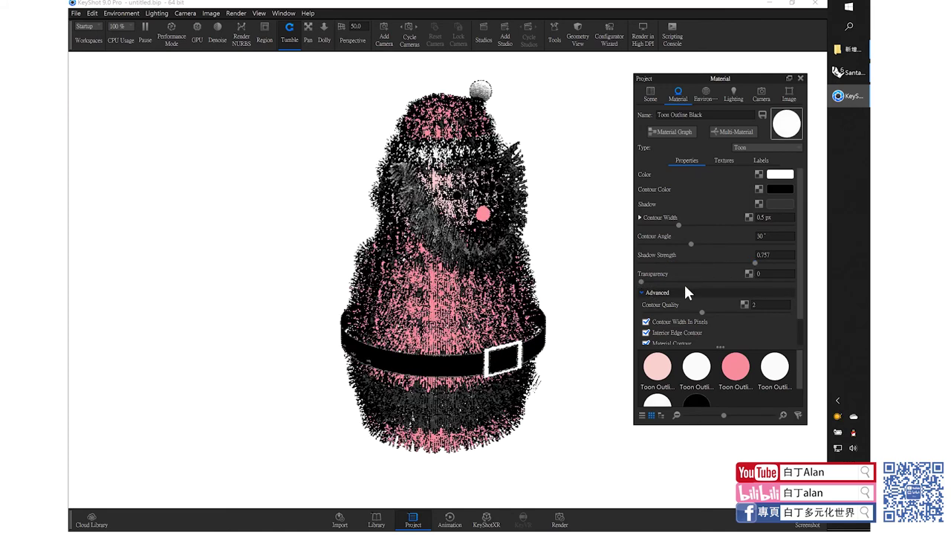
scroll(688, 286, down, 1)
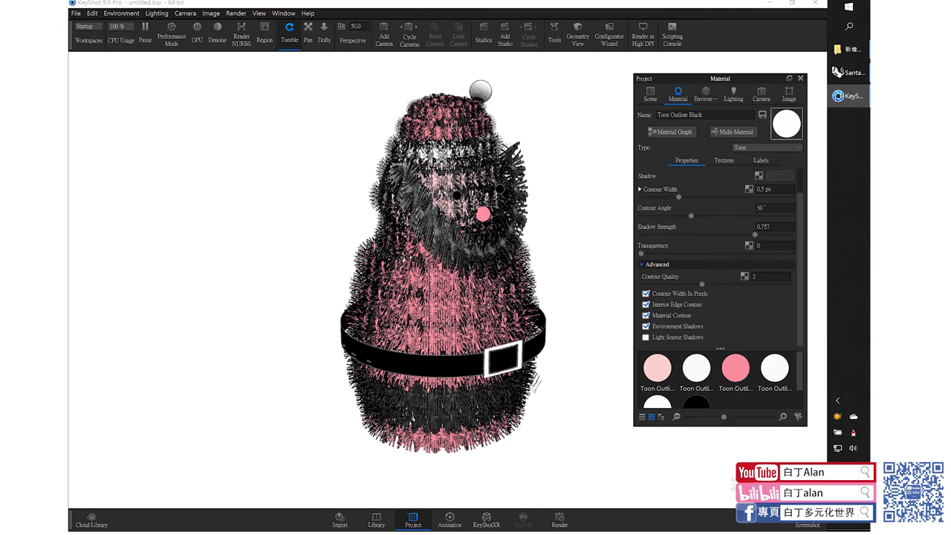
drag(736, 426, 734, 496)
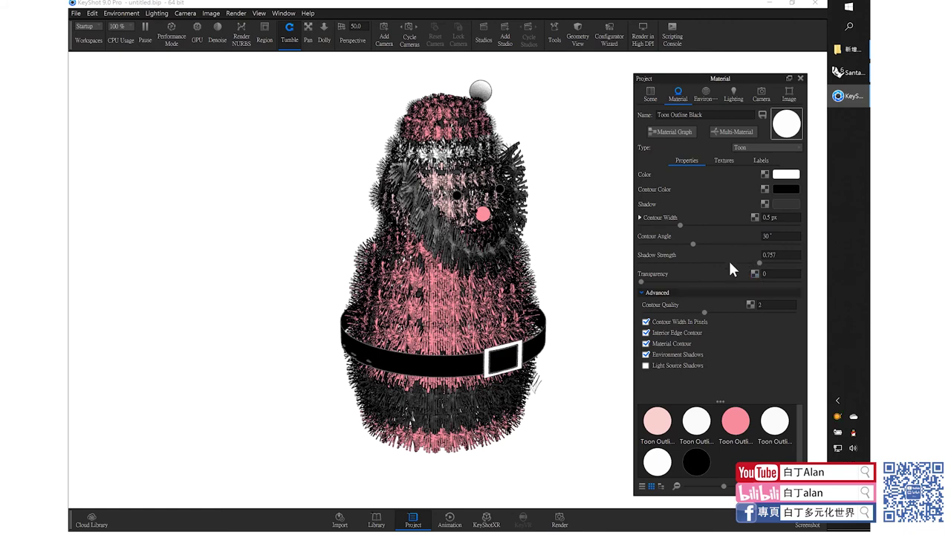
drag(714, 265, 662, 265)
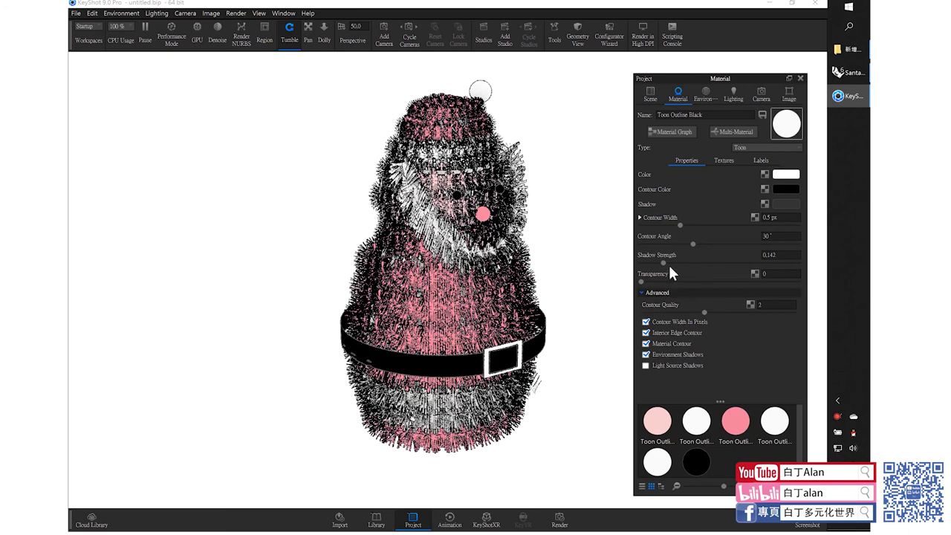
drag(664, 265, 667, 265)
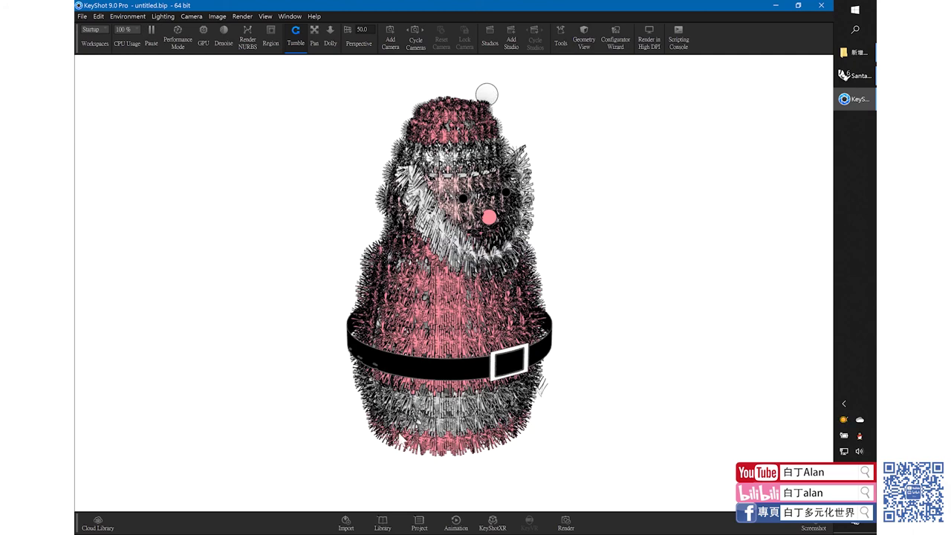
click(855, 75)
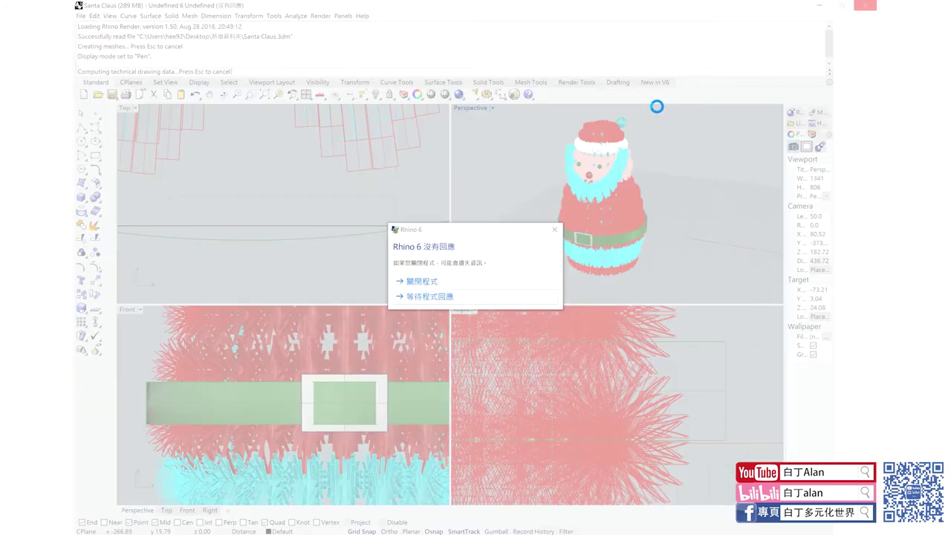
Choose 'Close the program' in the Rhino 6 not-responding dialog
click(454, 279)
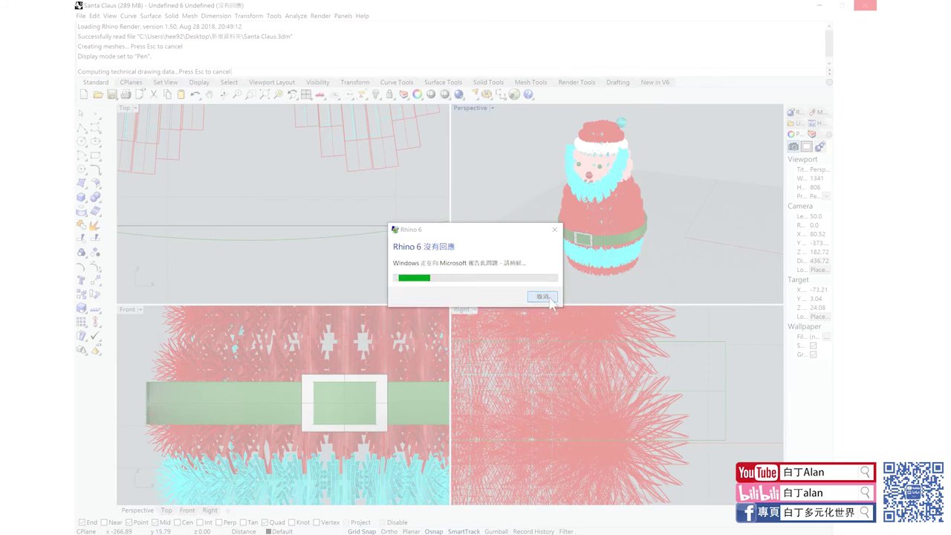